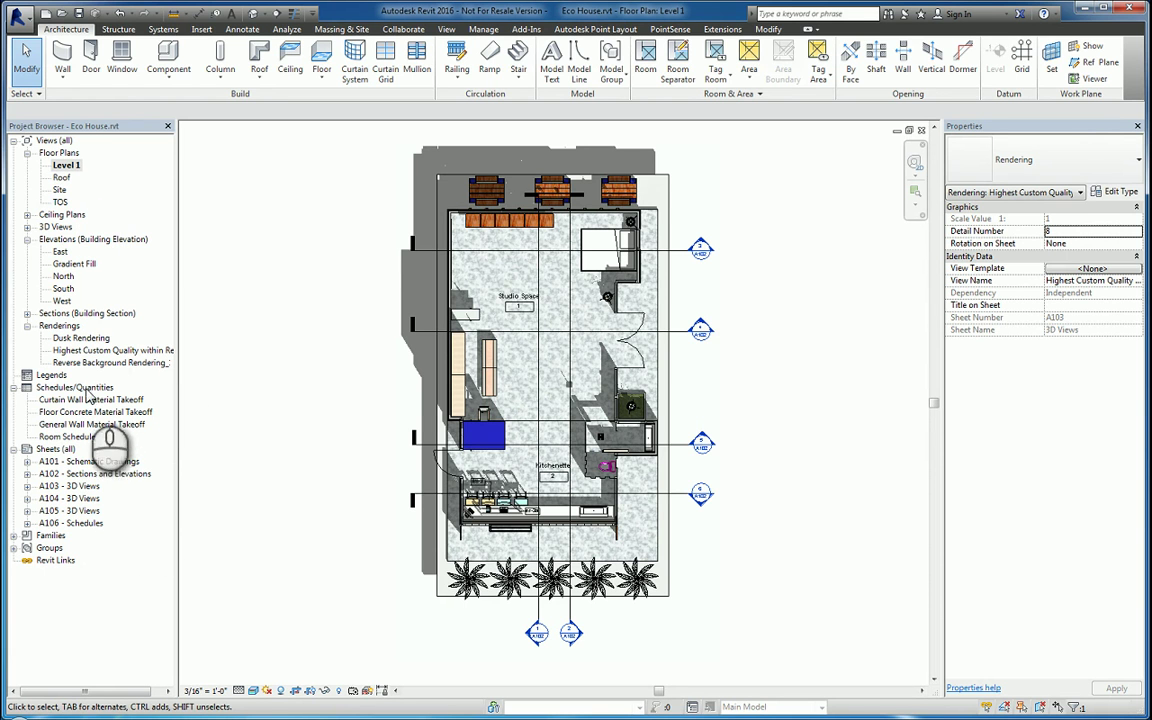
- Open the North and West elevations, Highest Custom Quality rendering, Room Schedule and sheet A103 - 3D Views
double_click(64, 276)
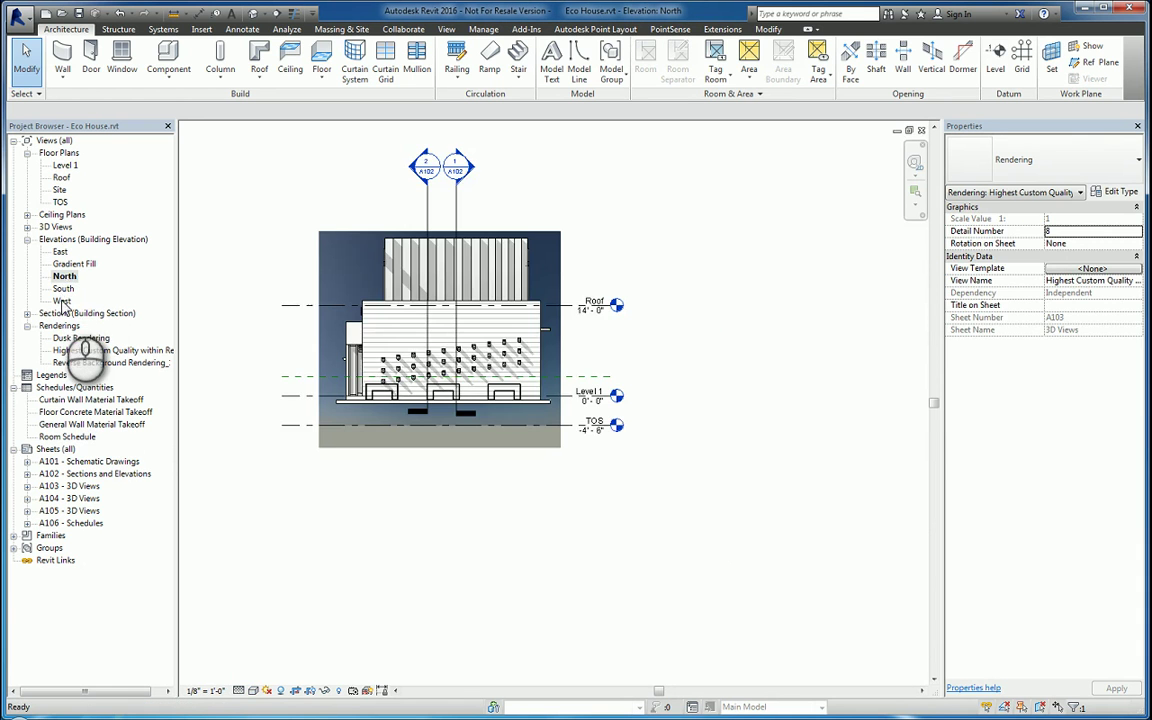
double_click(61, 301)
double_click(80, 350)
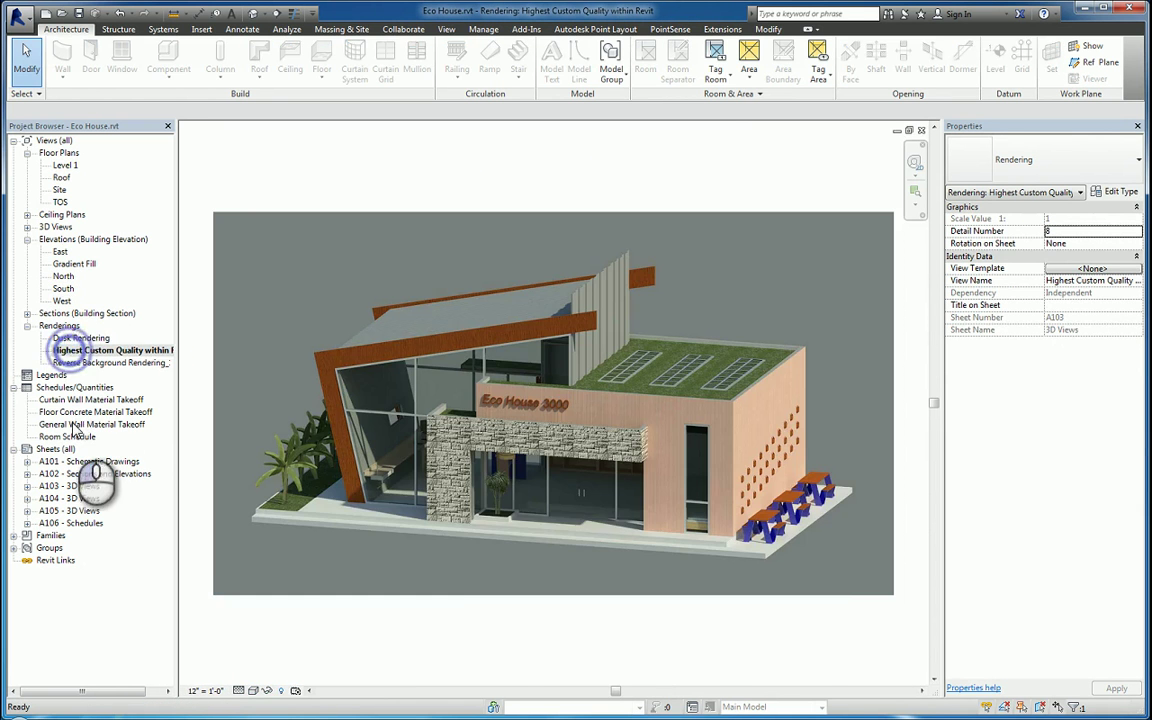
double_click(73, 434)
double_click(72, 486)
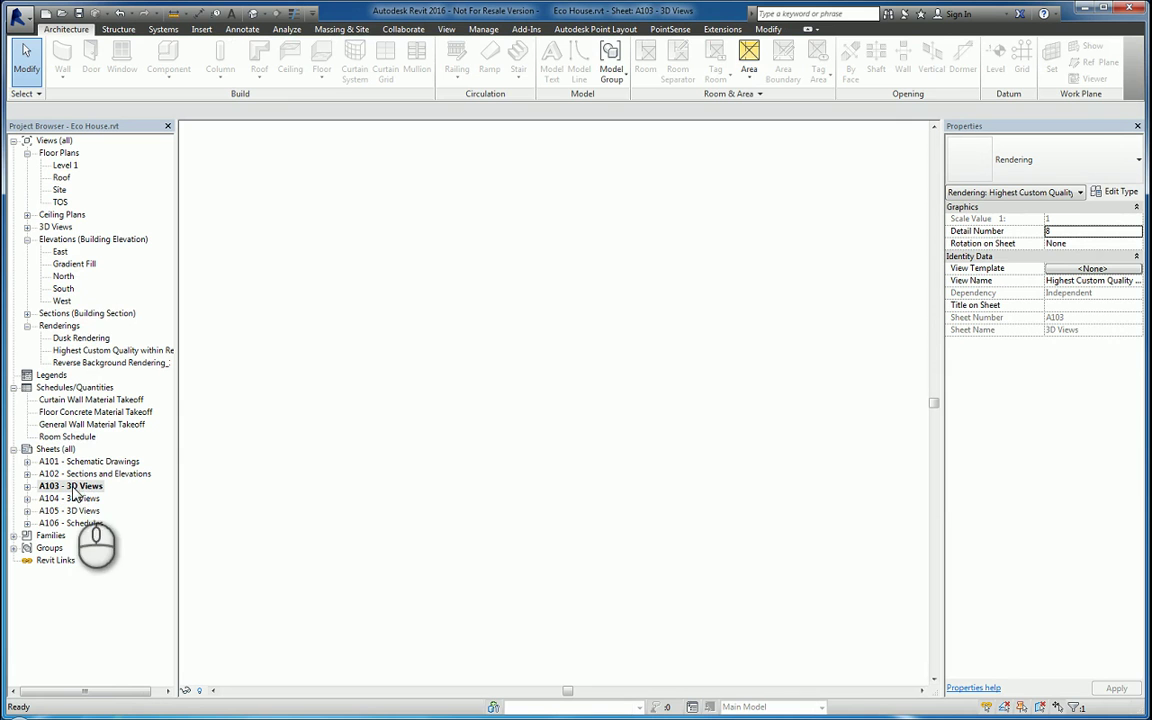
double_click(90, 512)
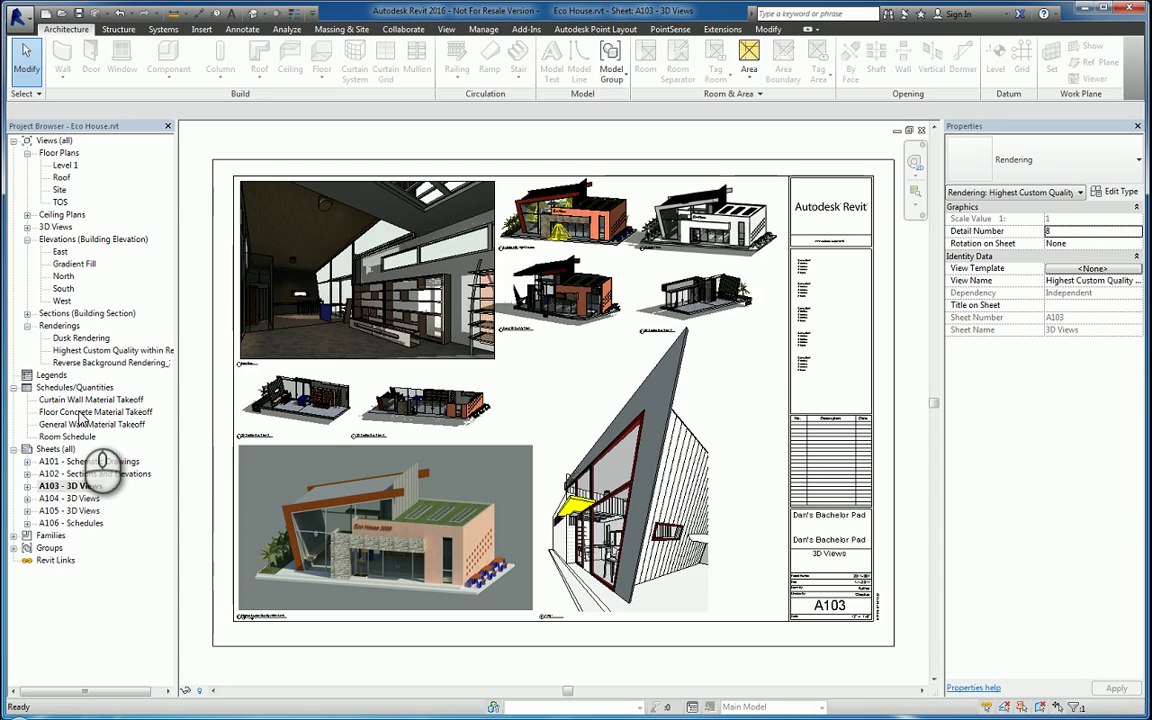
- Cascade the open view windows and maximize the A103 sheet window
left_click(450, 31)
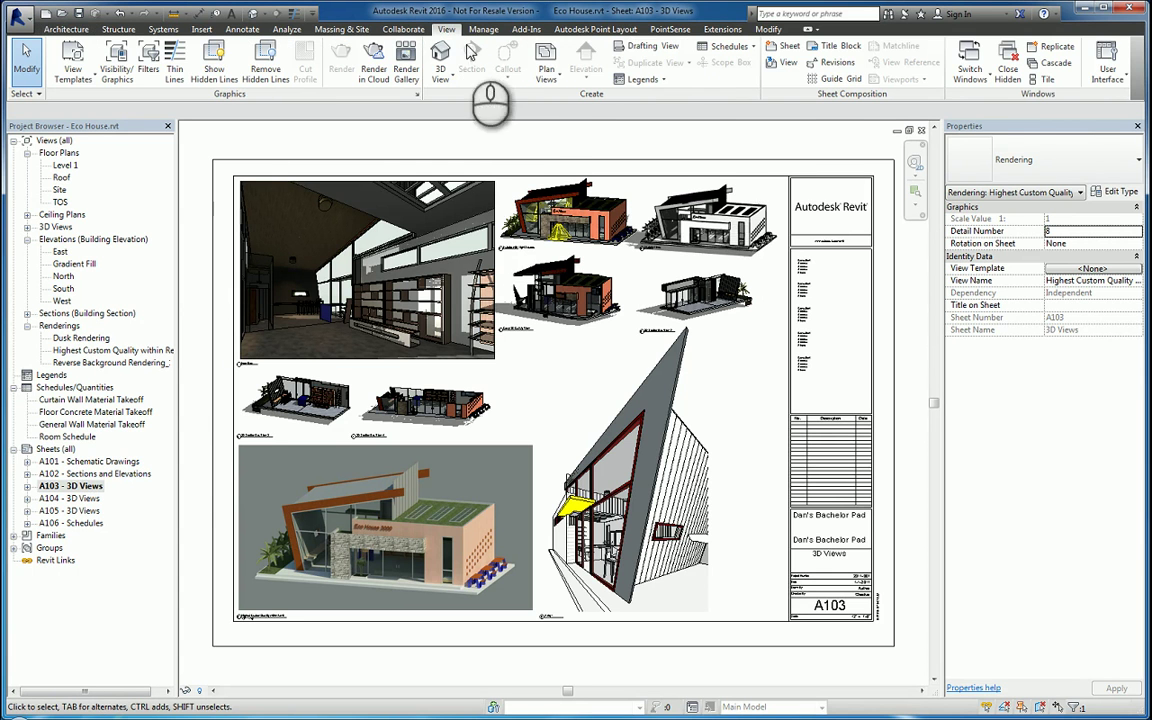
left_click(1054, 64)
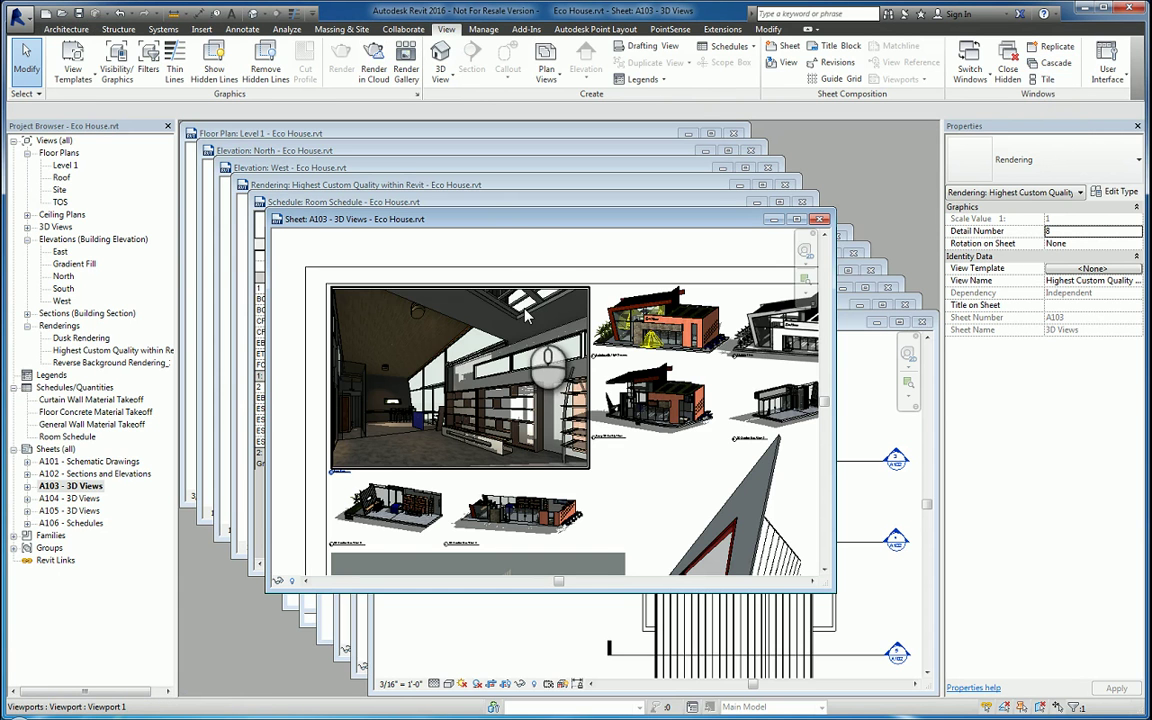
left_click(797, 219)
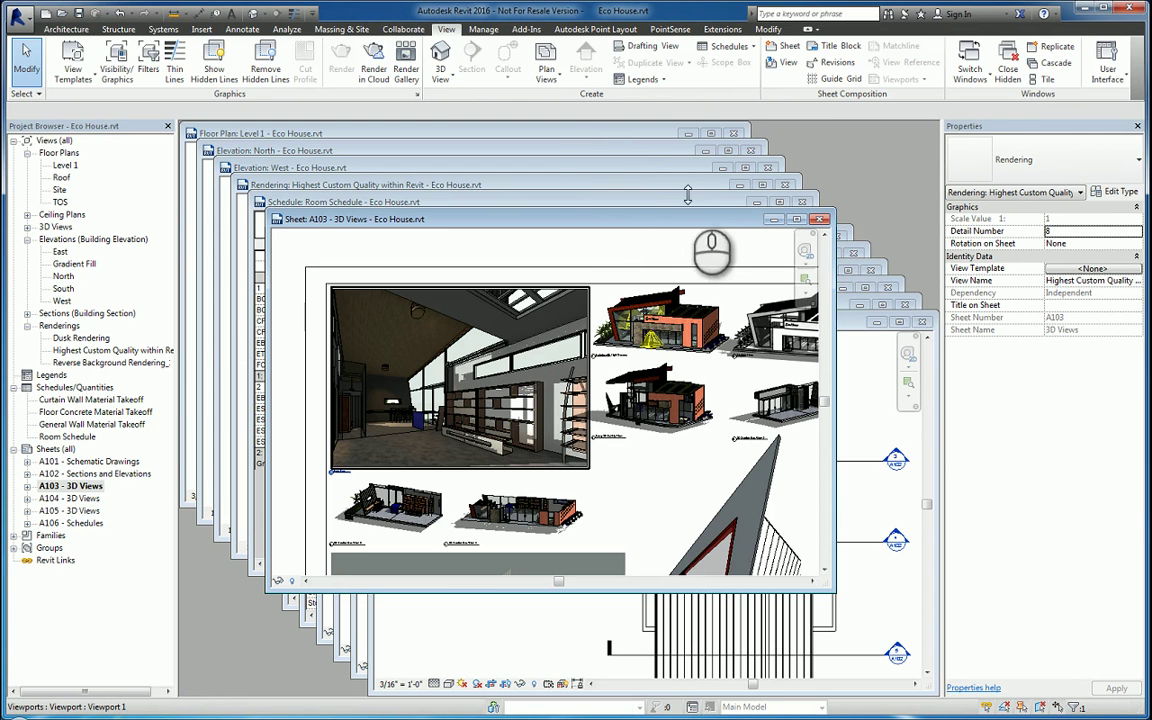
left_click(800, 255)
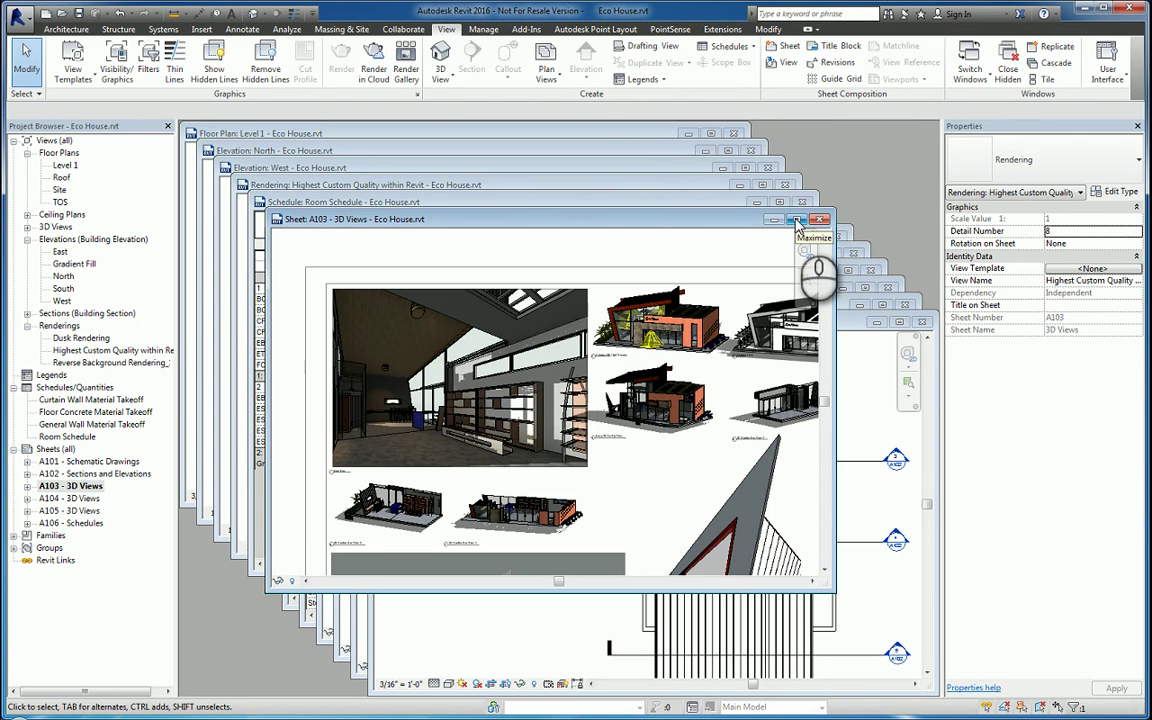
left_click(796, 220)
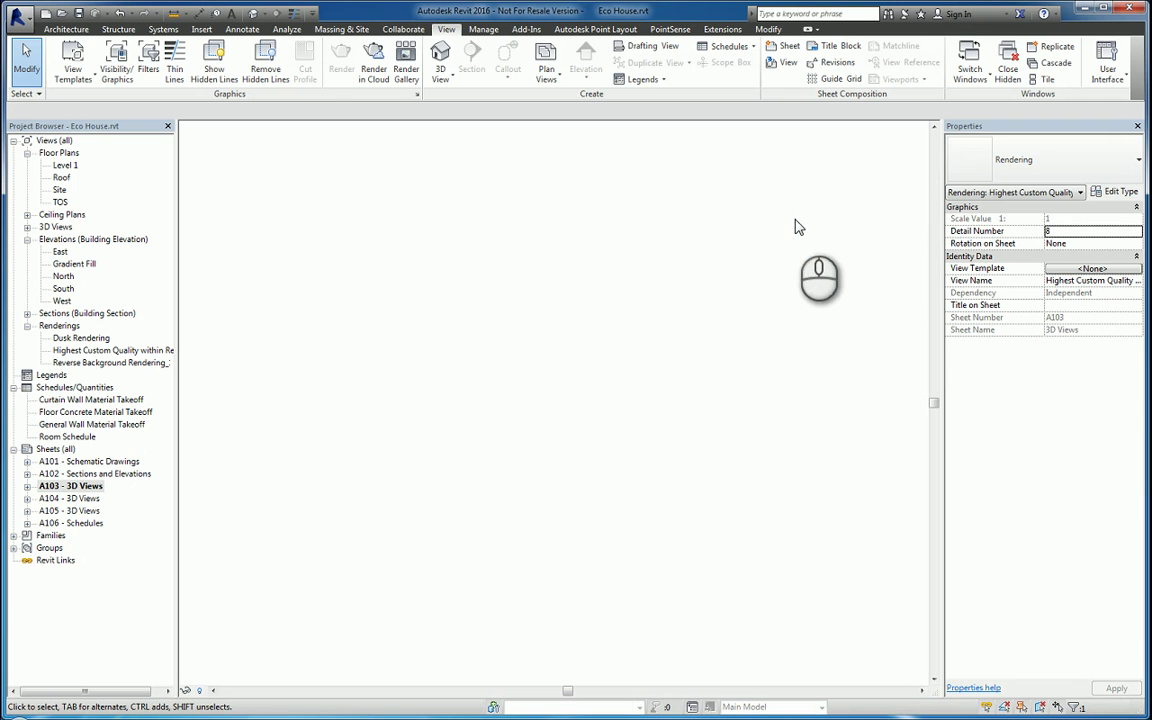
- Close the hidden windows, re-maximize the sheet, and open the Level 1 floor plan
left_click(1005, 80)
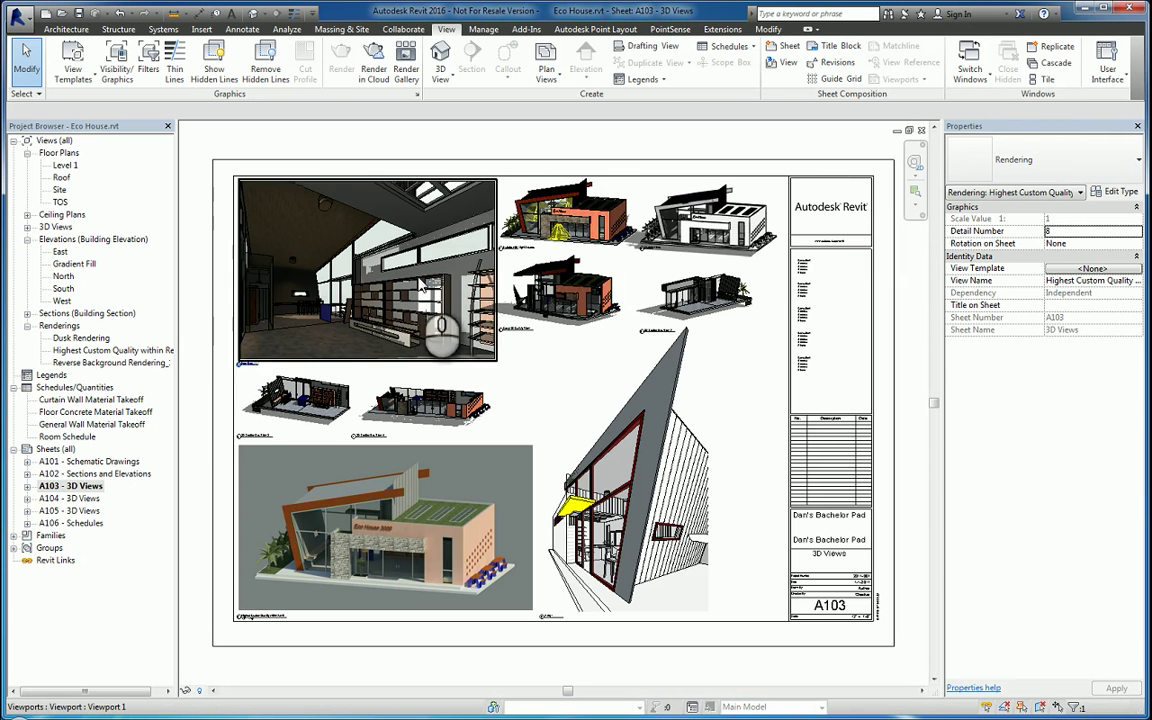
left_click(909, 130)
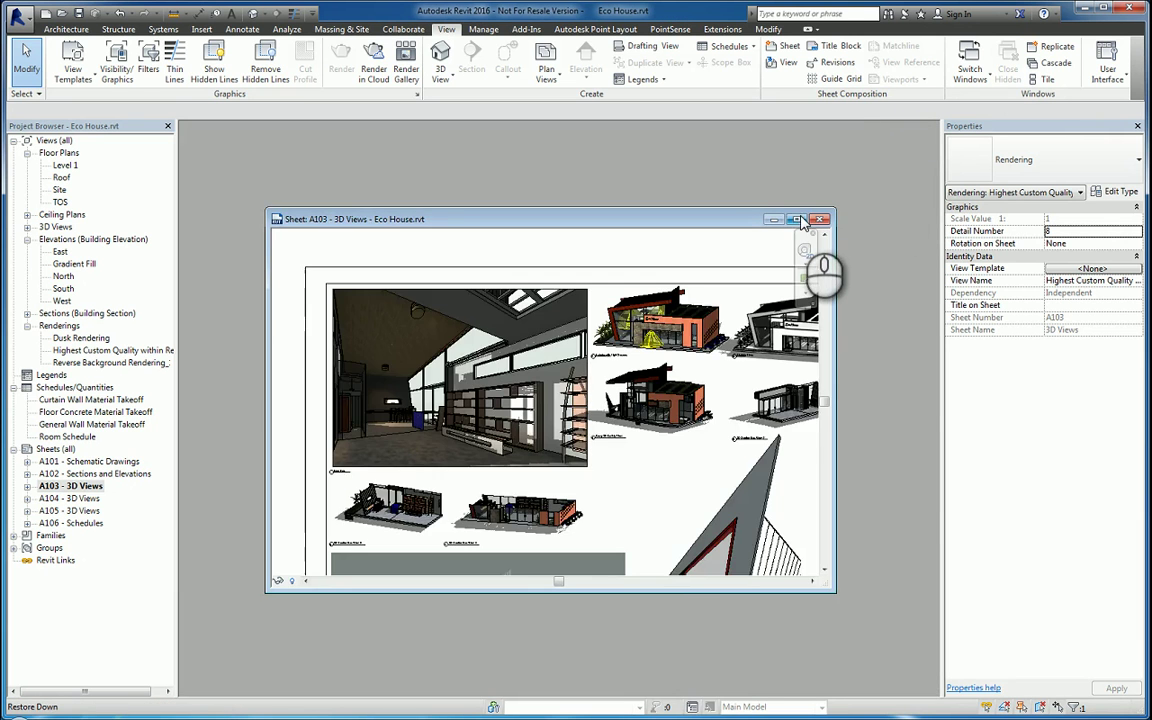
left_click(797, 220)
left_click(70, 166)
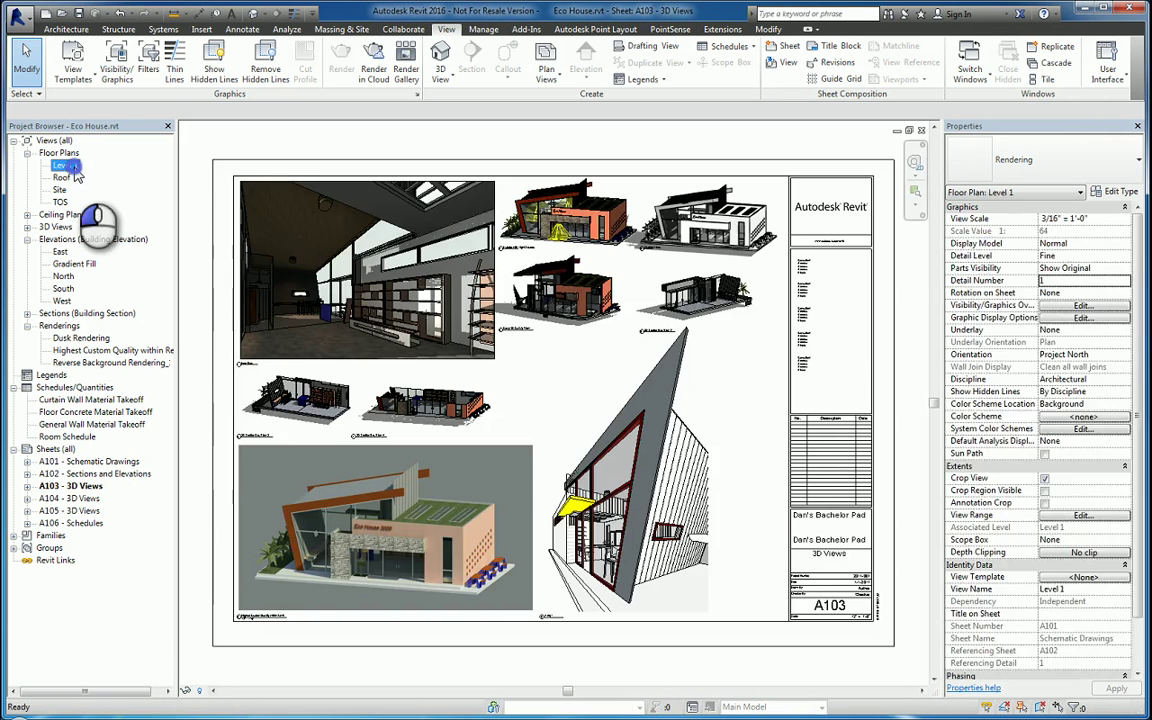
double_click(70, 167)
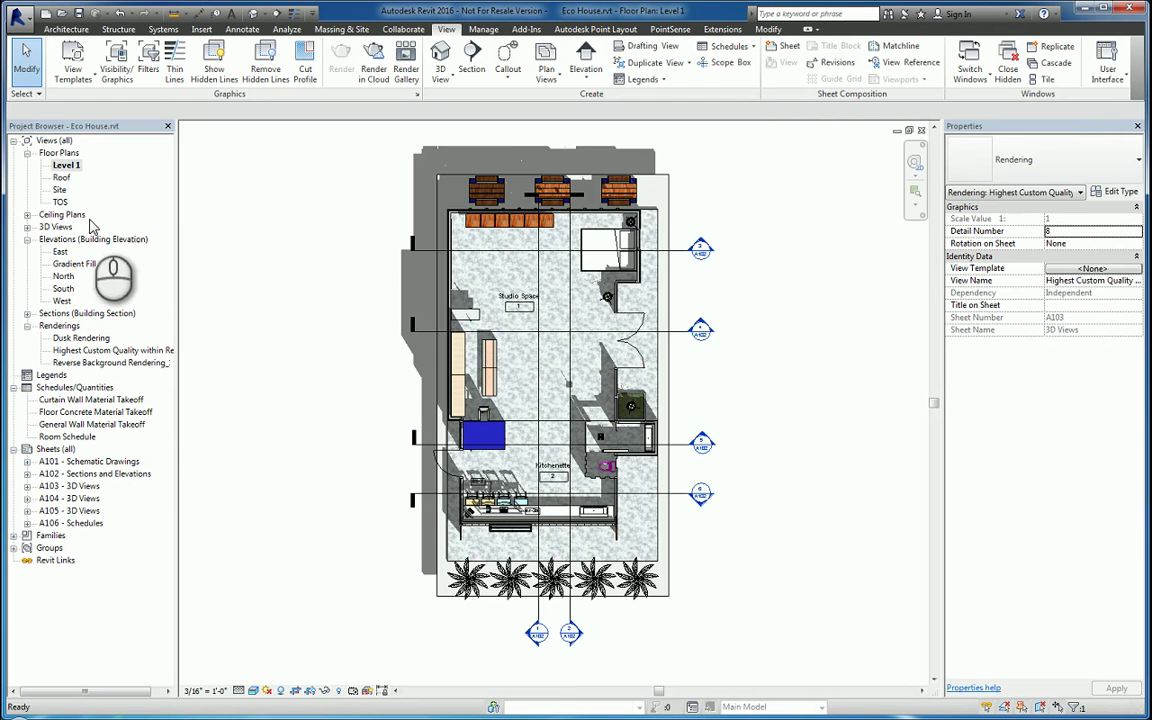
- In Browser Organization, apply the Discipline, then the not on sheets, view groupings
right_click(55, 141)
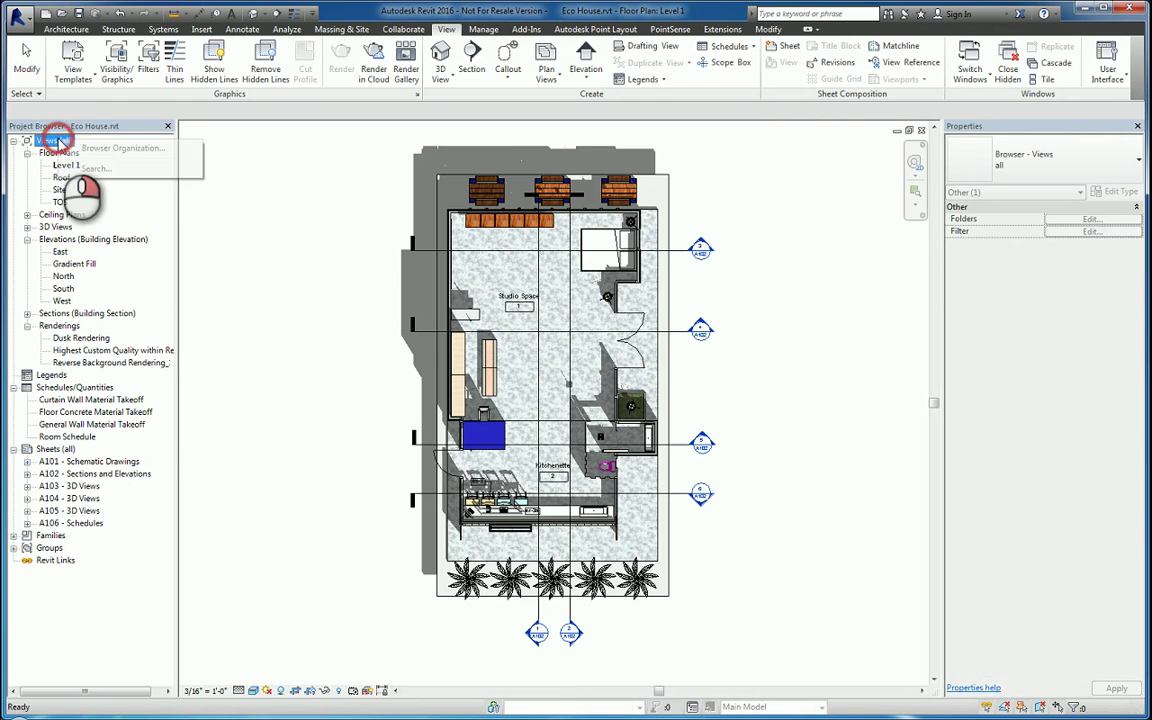
left_click(118, 148)
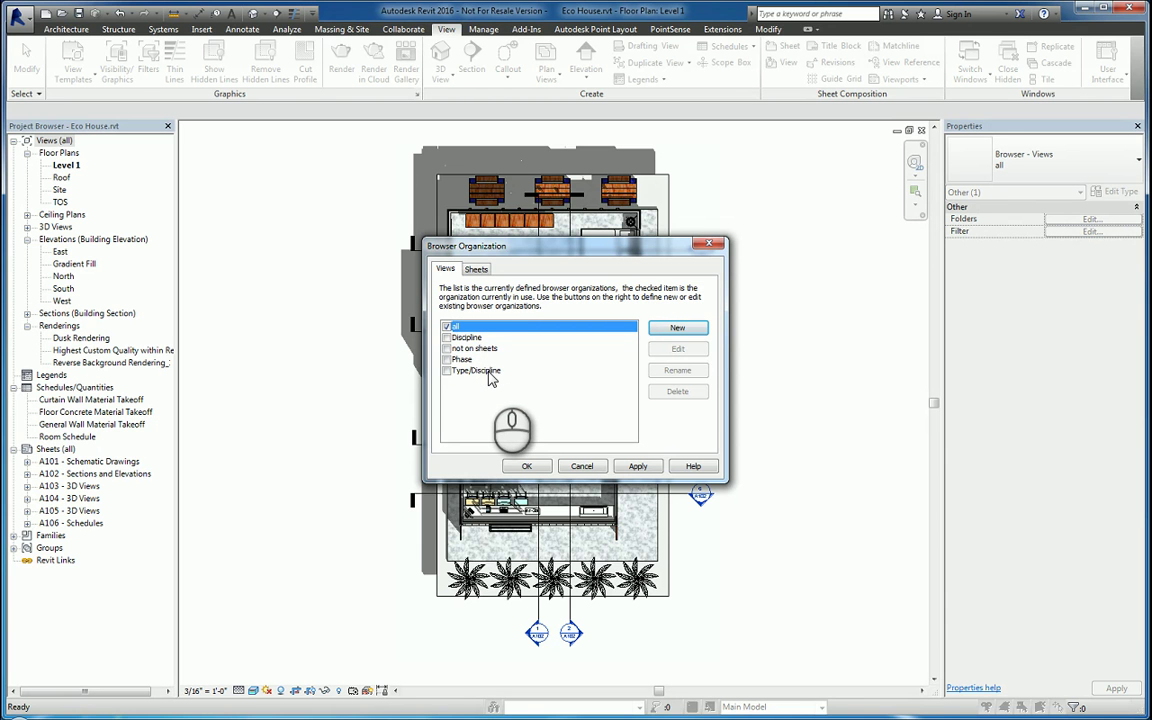
left_click(446, 337)
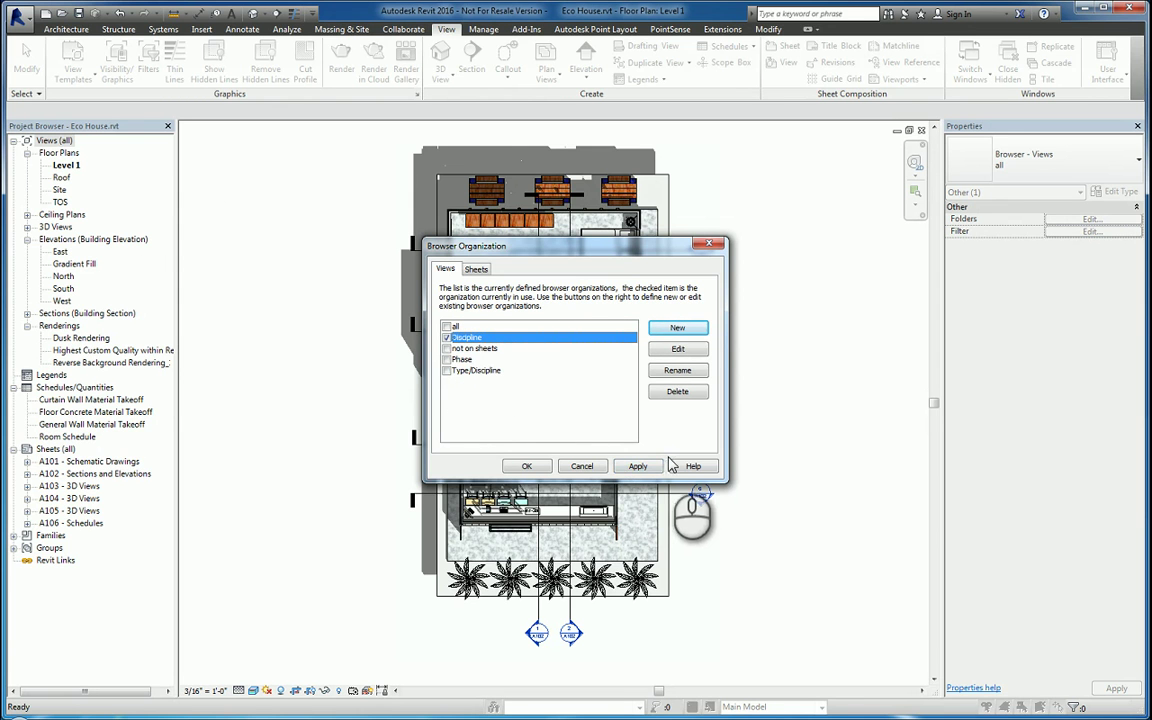
left_click(640, 467)
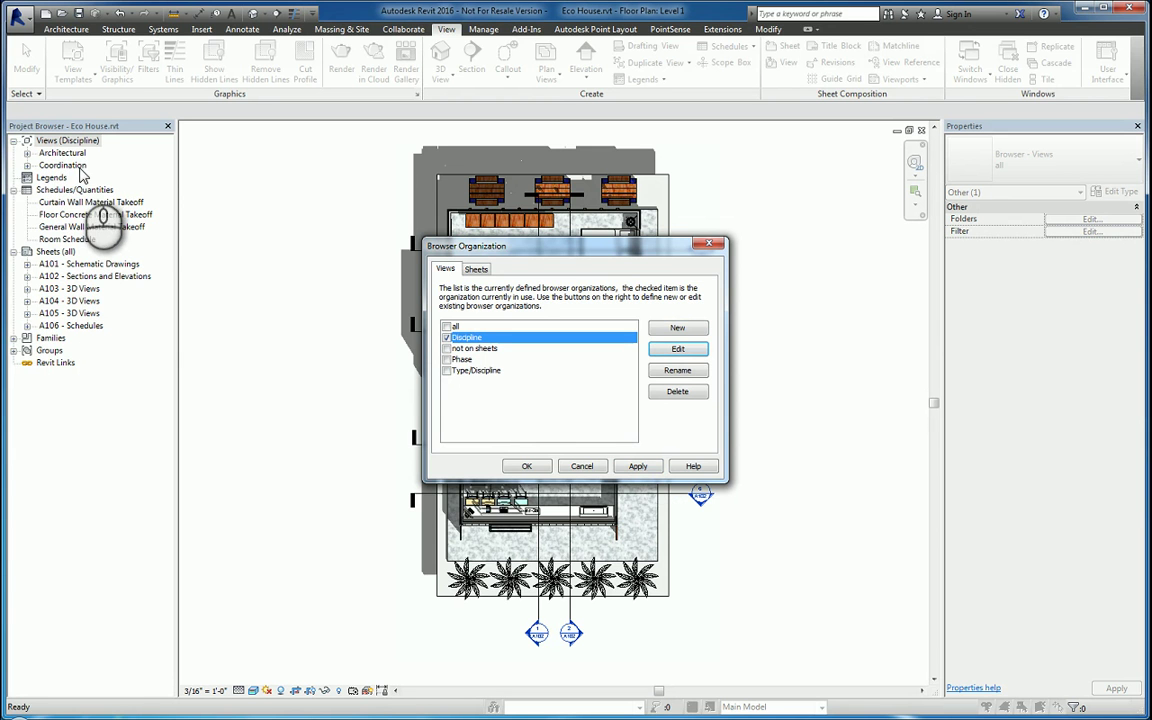
left_click(447, 347)
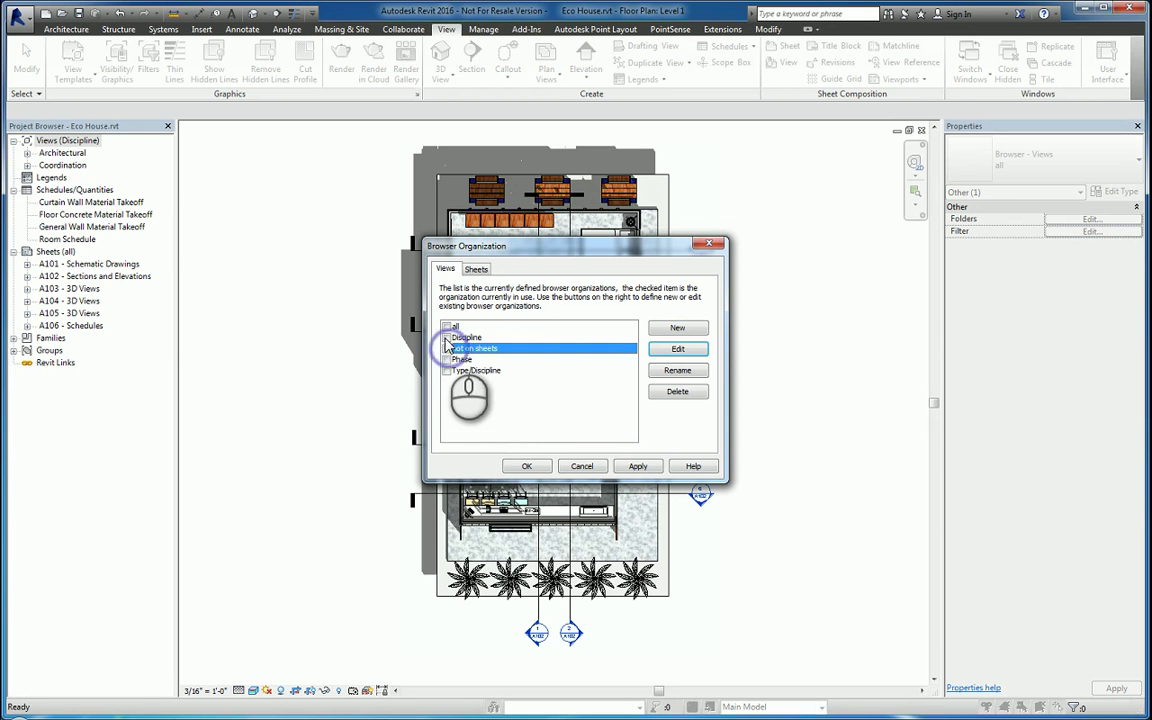
left_click(447, 347)
left_click(638, 466)
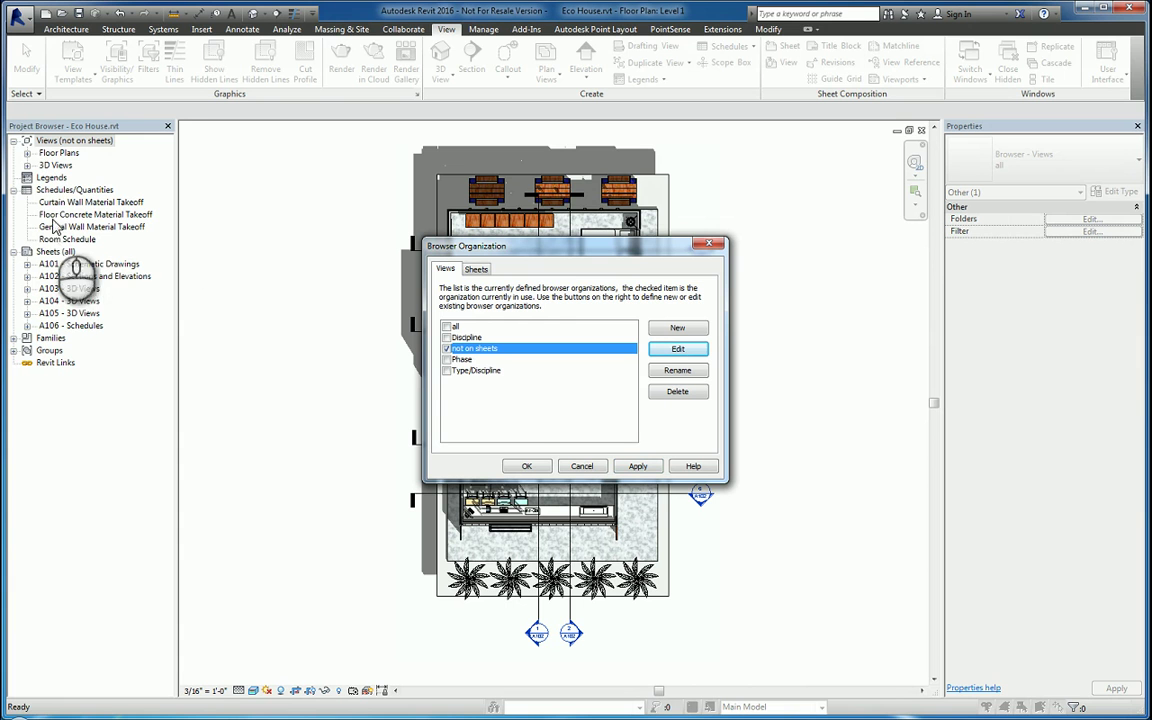
- Apply the Phase, then Type/Discipline, view groupings, and check all again
left_click(446, 359)
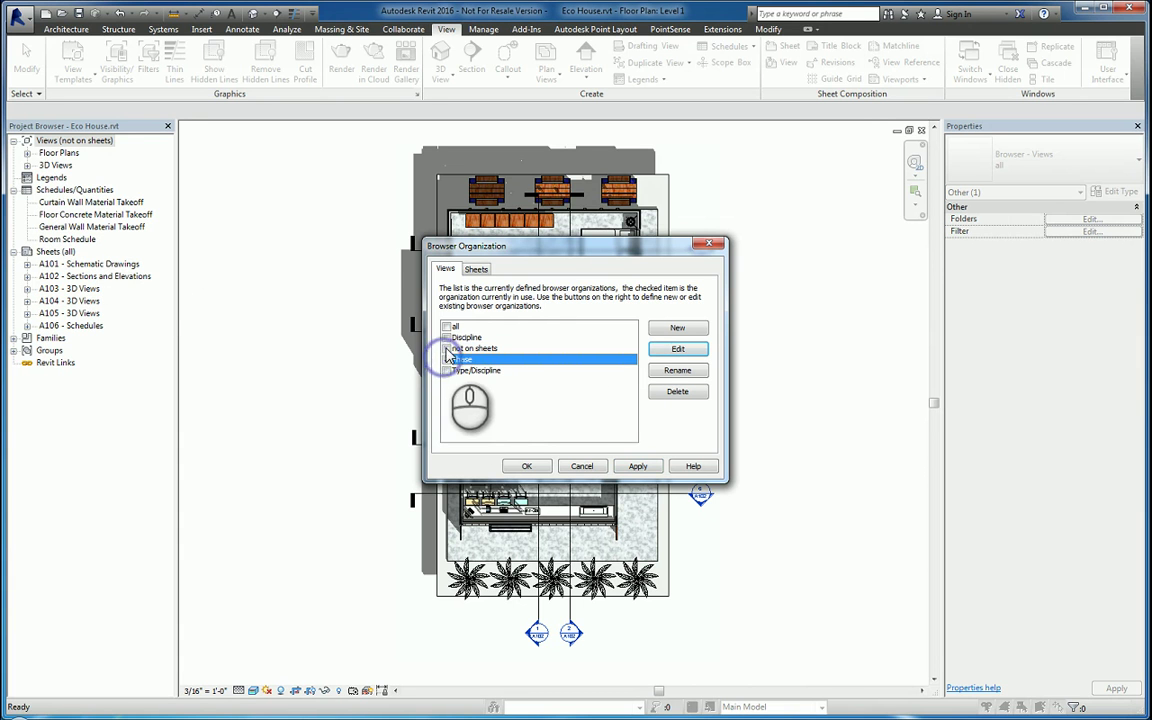
left_click(636, 466)
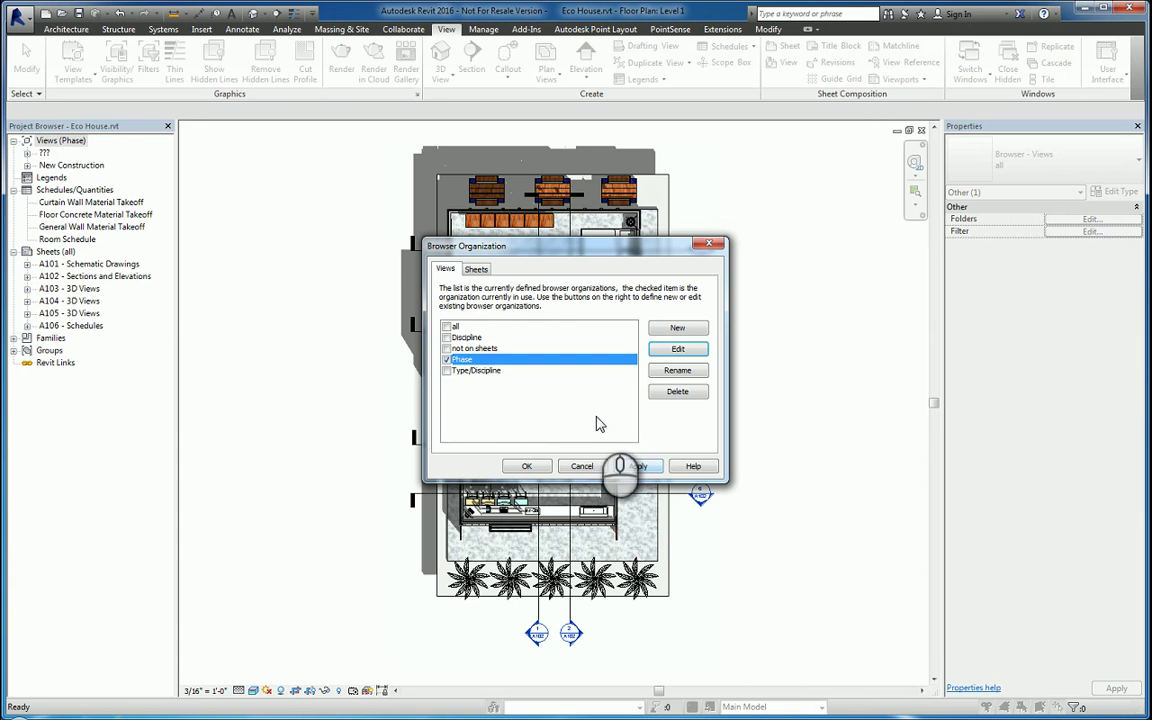
left_click(446, 370)
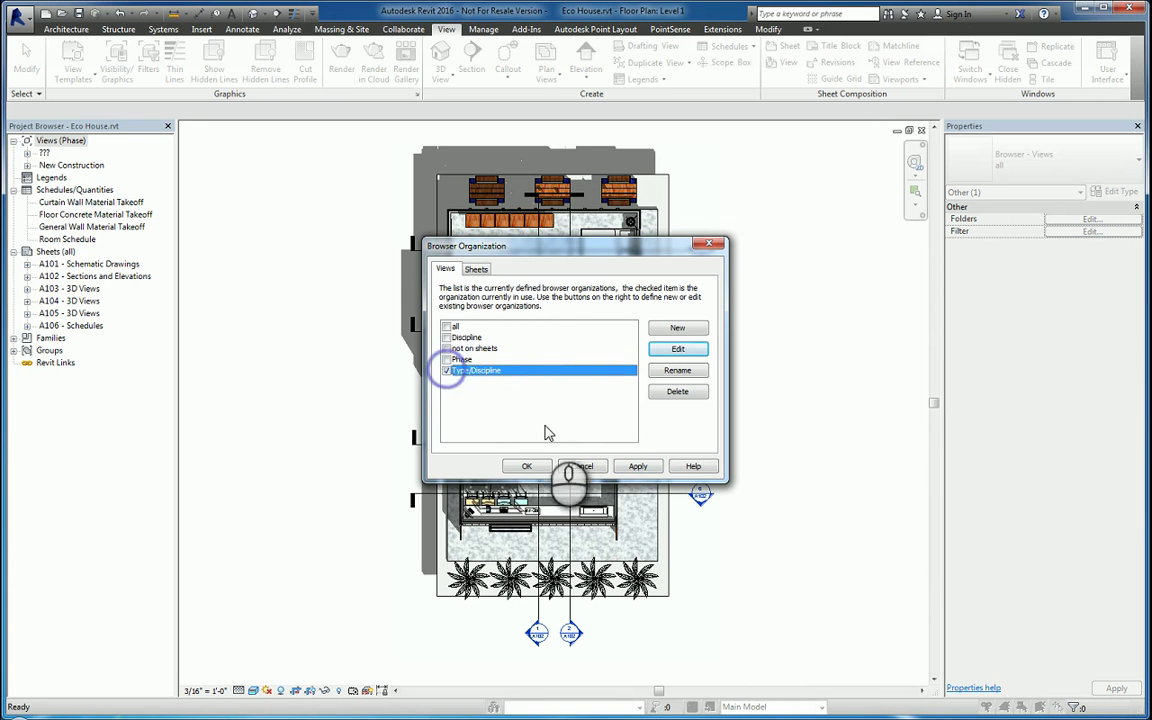
left_click(636, 468)
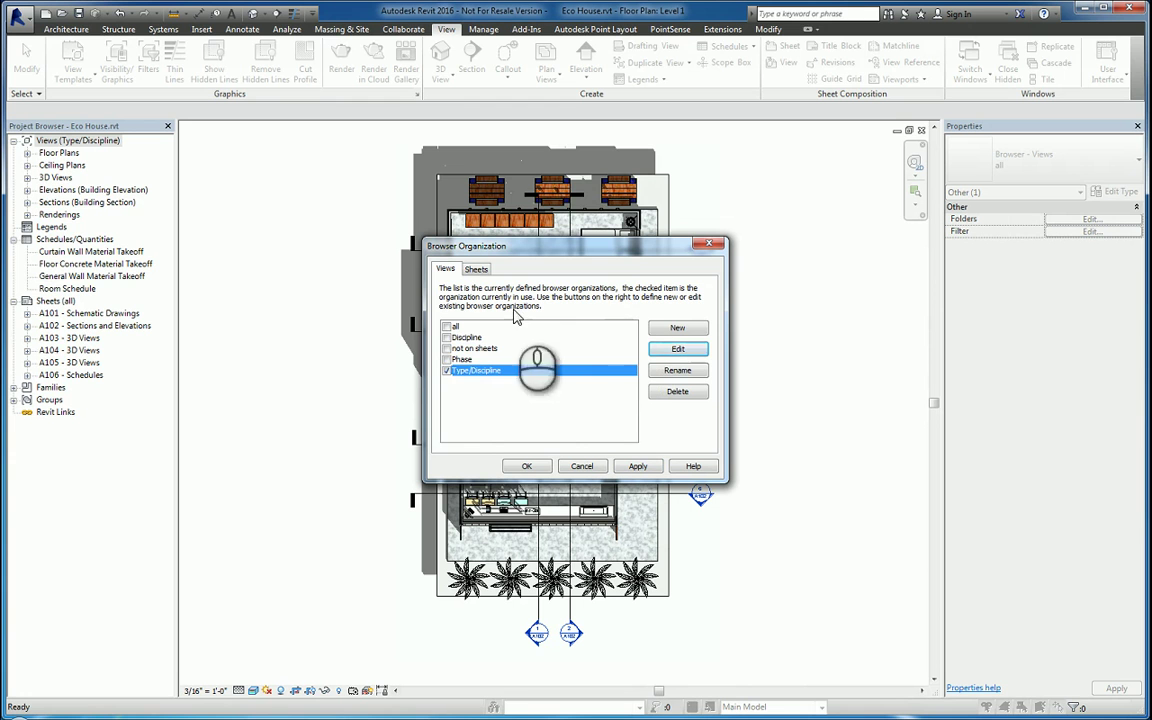
left_click(447, 327)
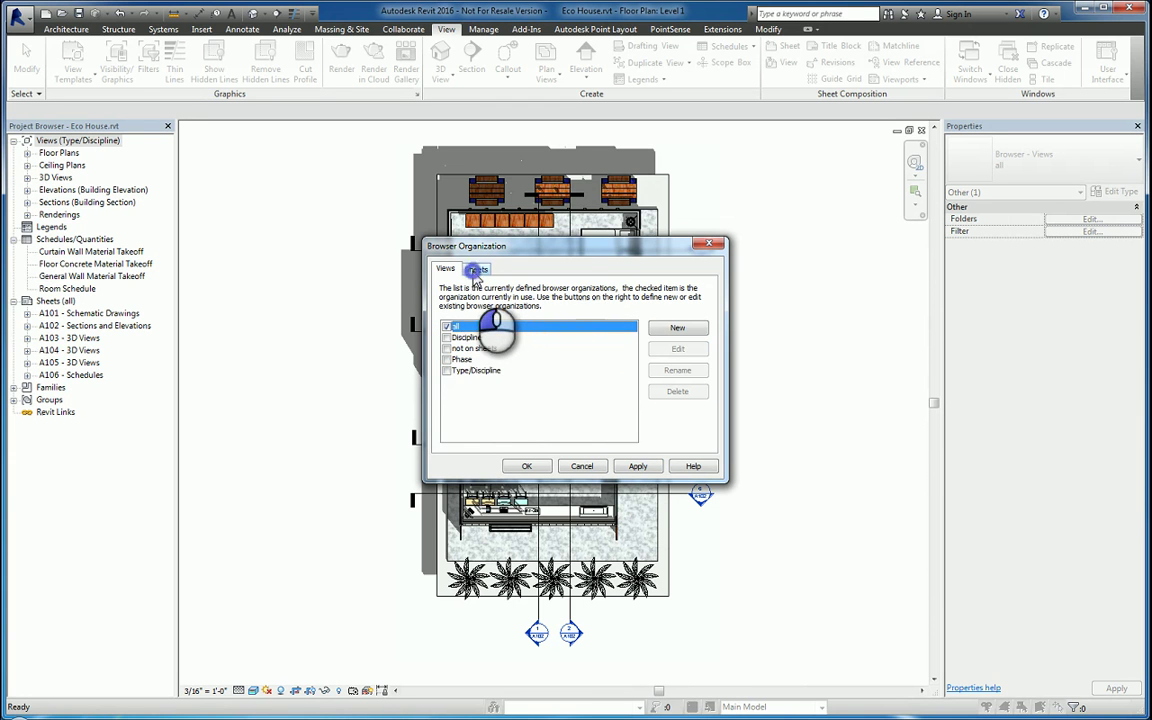
- Apply the Drawn By, Issue Date and Sheet Prefix sheet groupings in turn, then check all
left_click(476, 270)
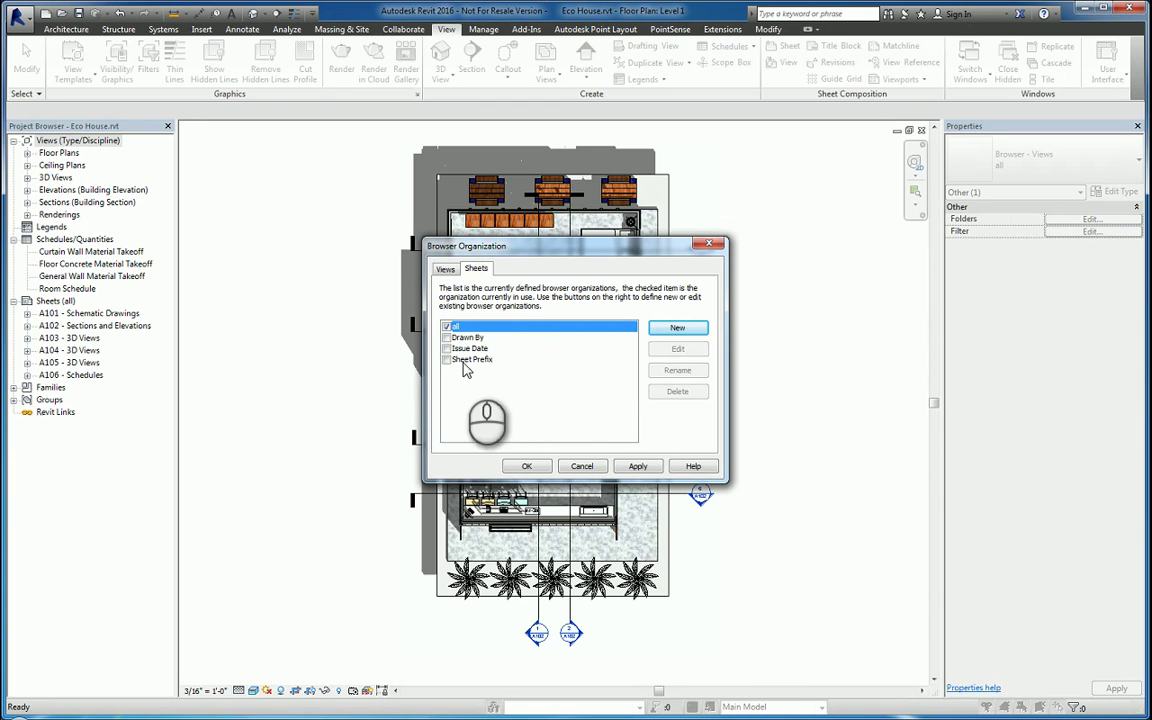
left_click(447, 337)
left_click(637, 466)
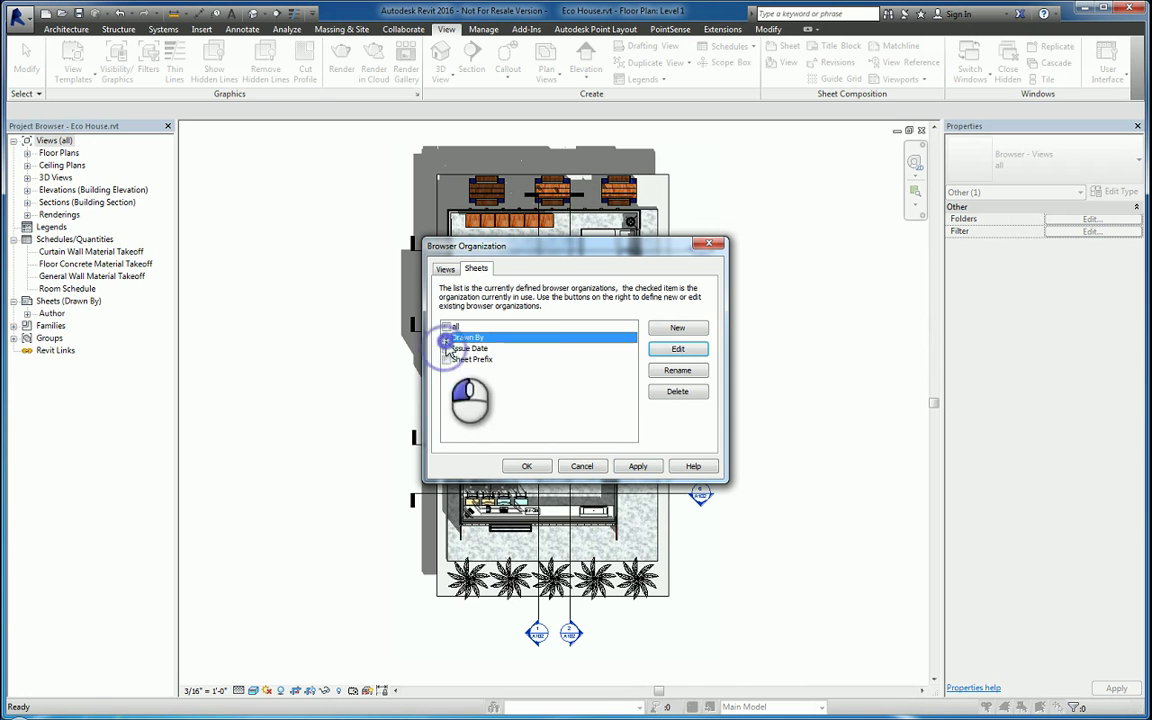
left_click(447, 348)
left_click(637, 466)
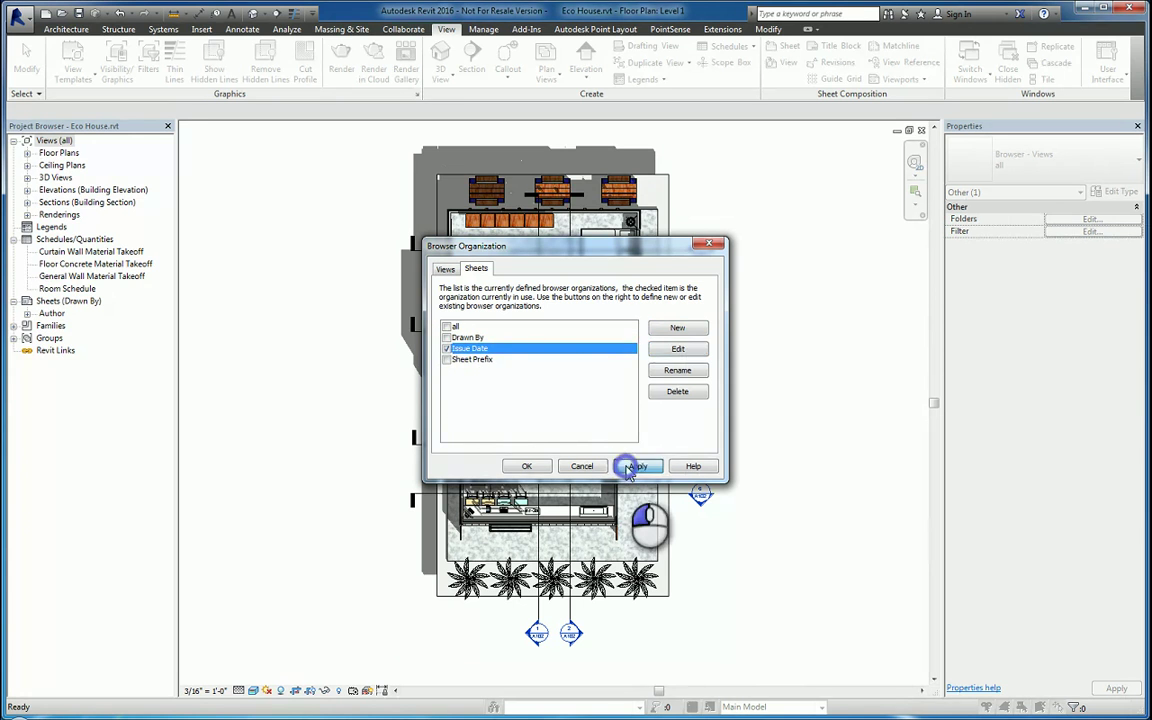
left_click(447, 359)
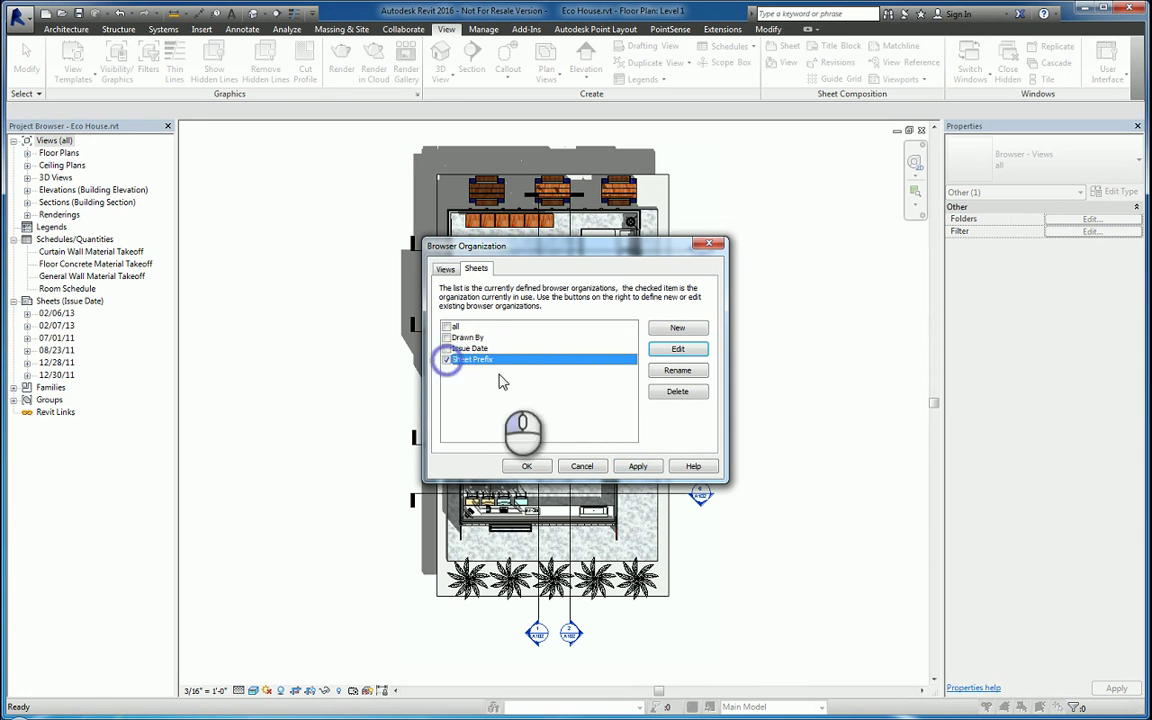
left_click(637, 466)
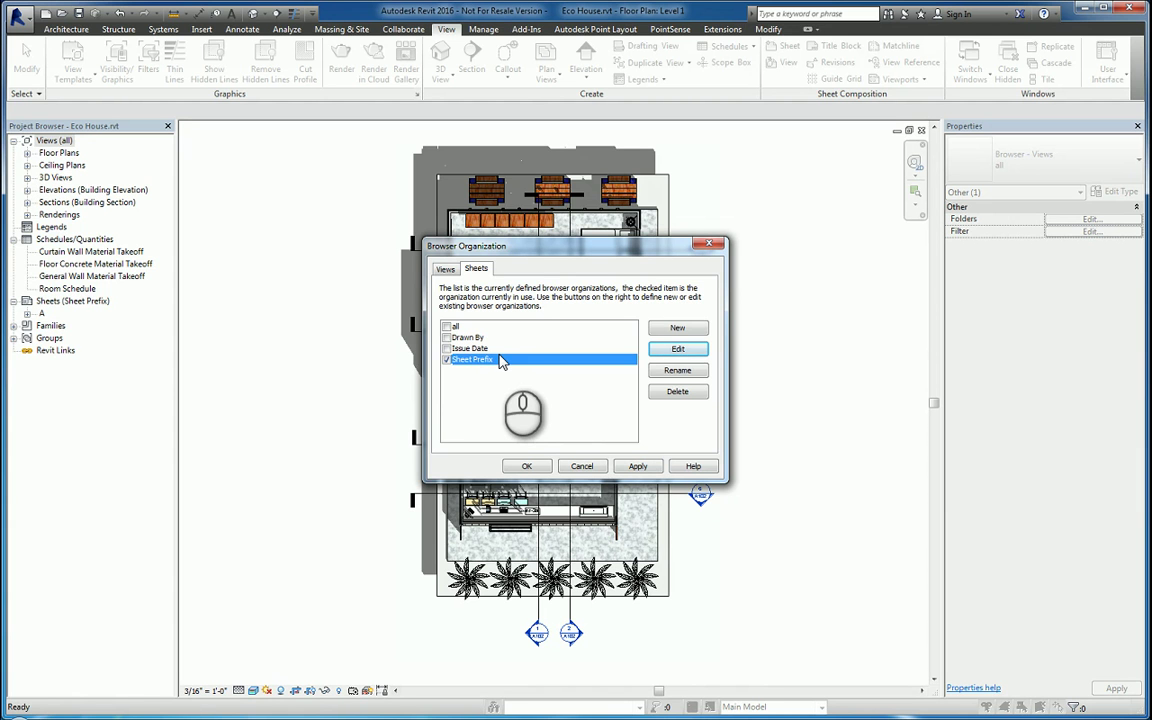
left_click(447, 327)
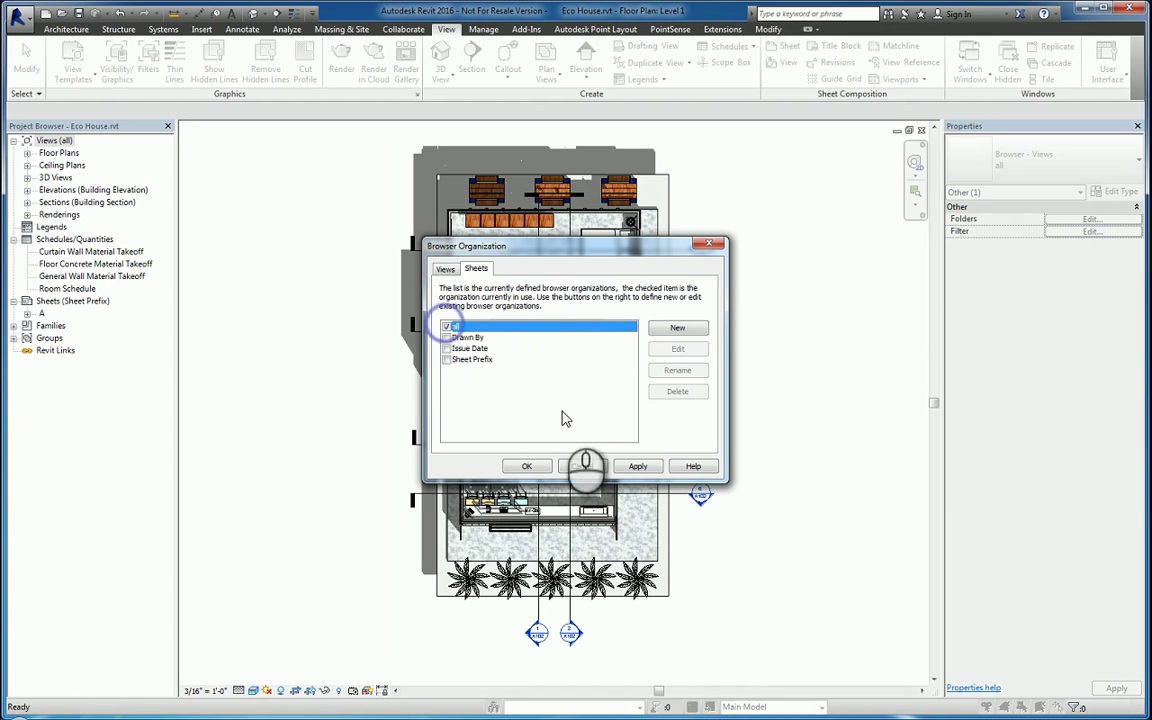
- Apply all to sheets and create a new view organization named test
left_click(630, 467)
left_click(445, 269)
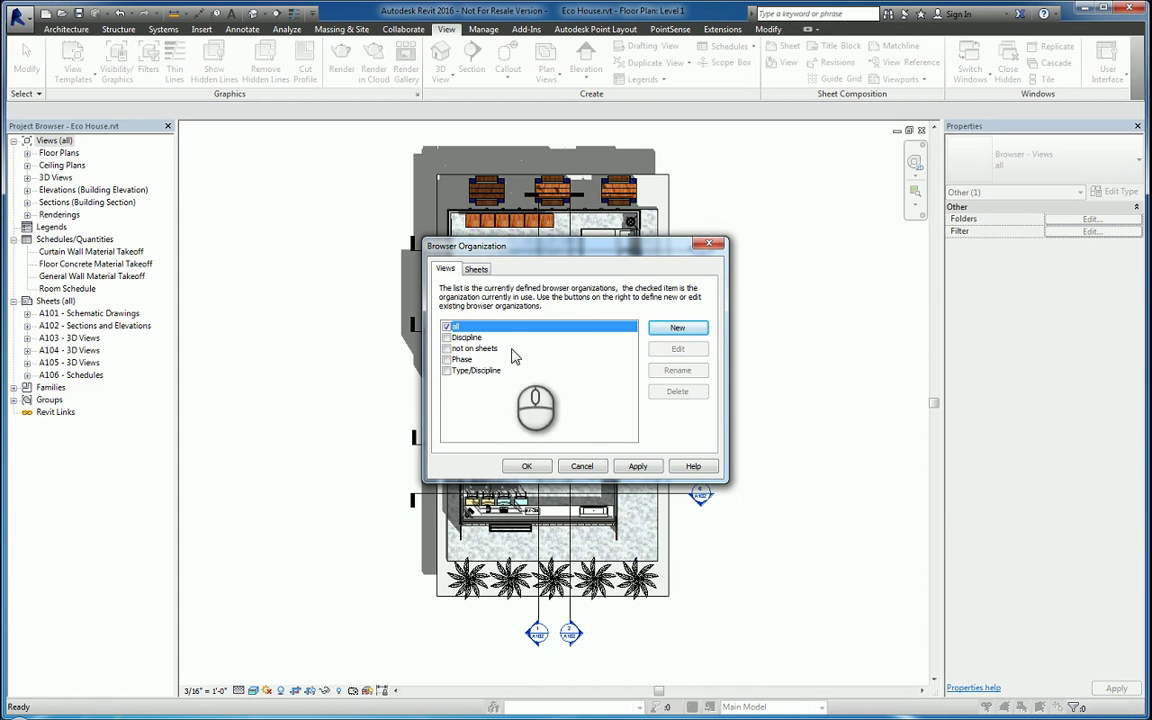
left_click(679, 331)
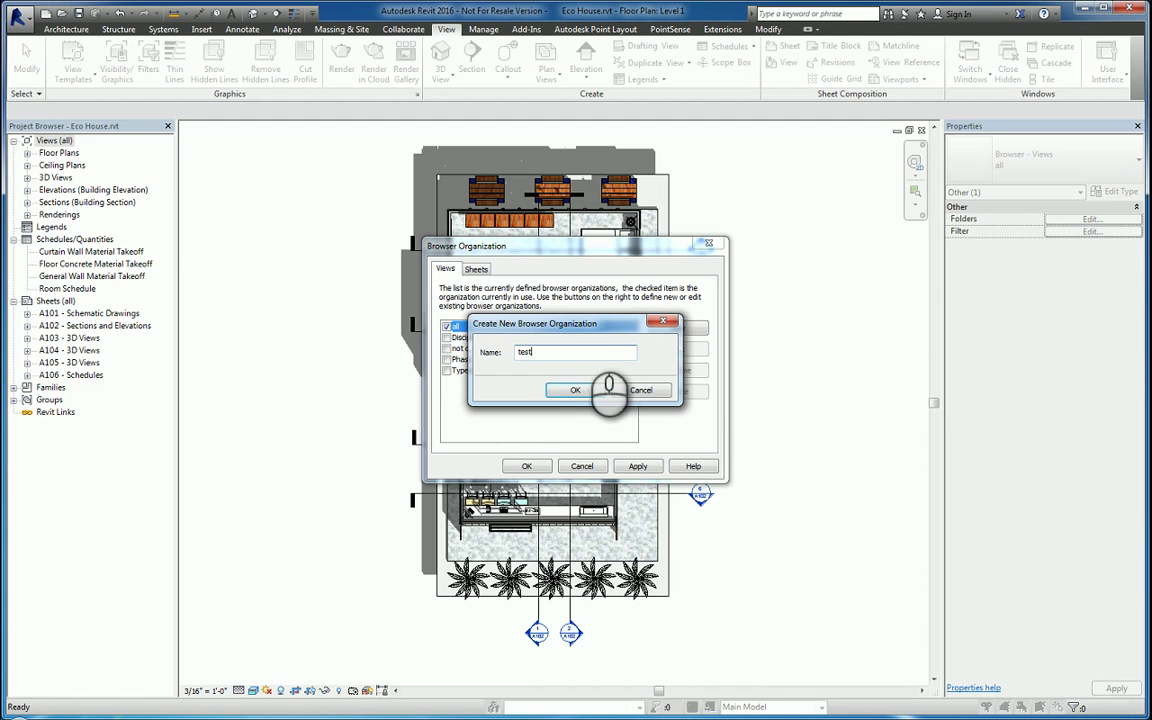
left_click(574, 389)
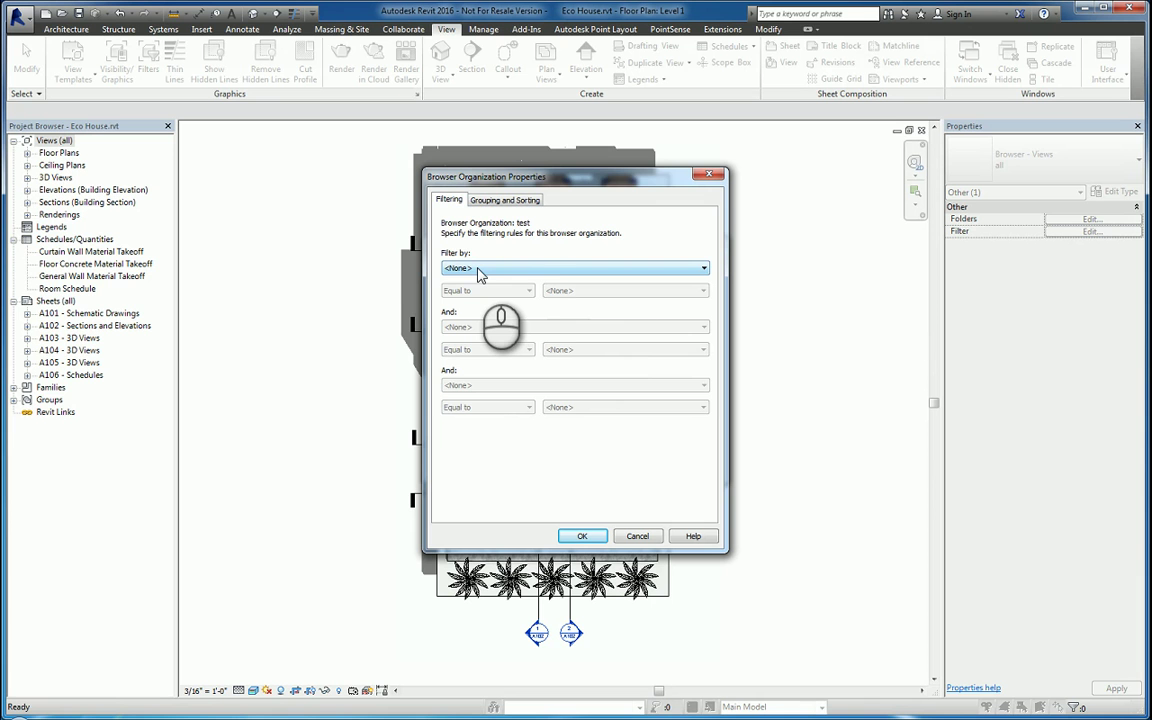
- Group the test views by Sheet Number, Sheet Name, View Scale, then Discipline
left_click(520, 202)
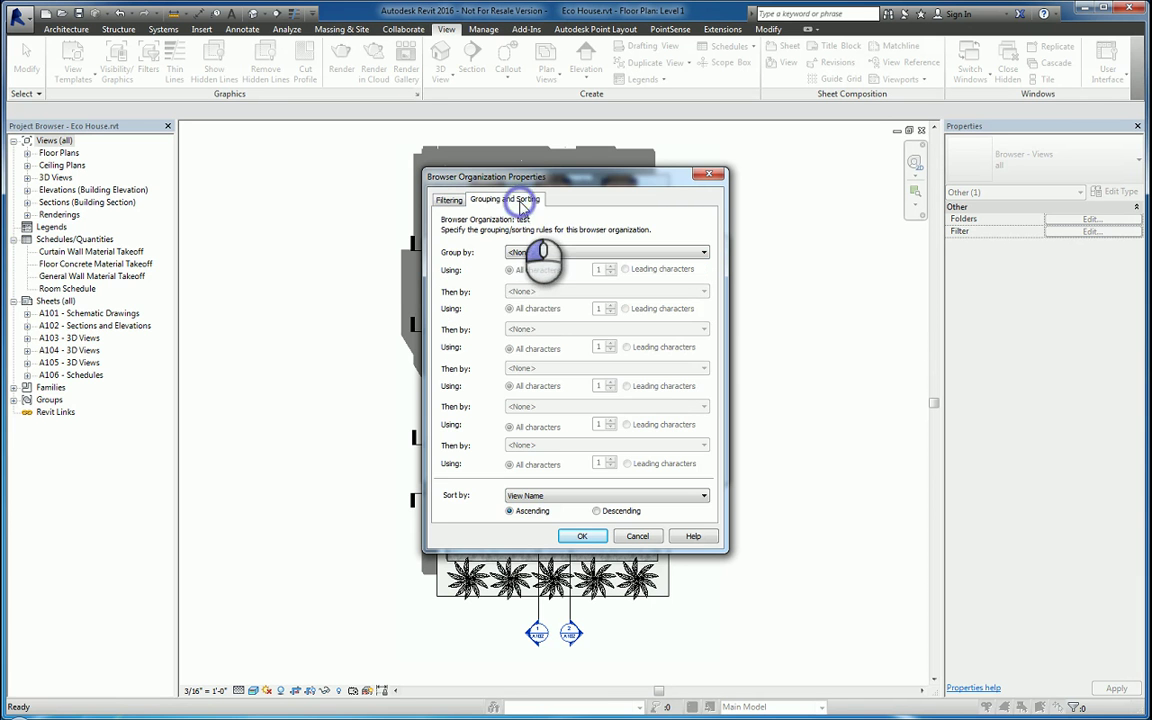
left_click(516, 252)
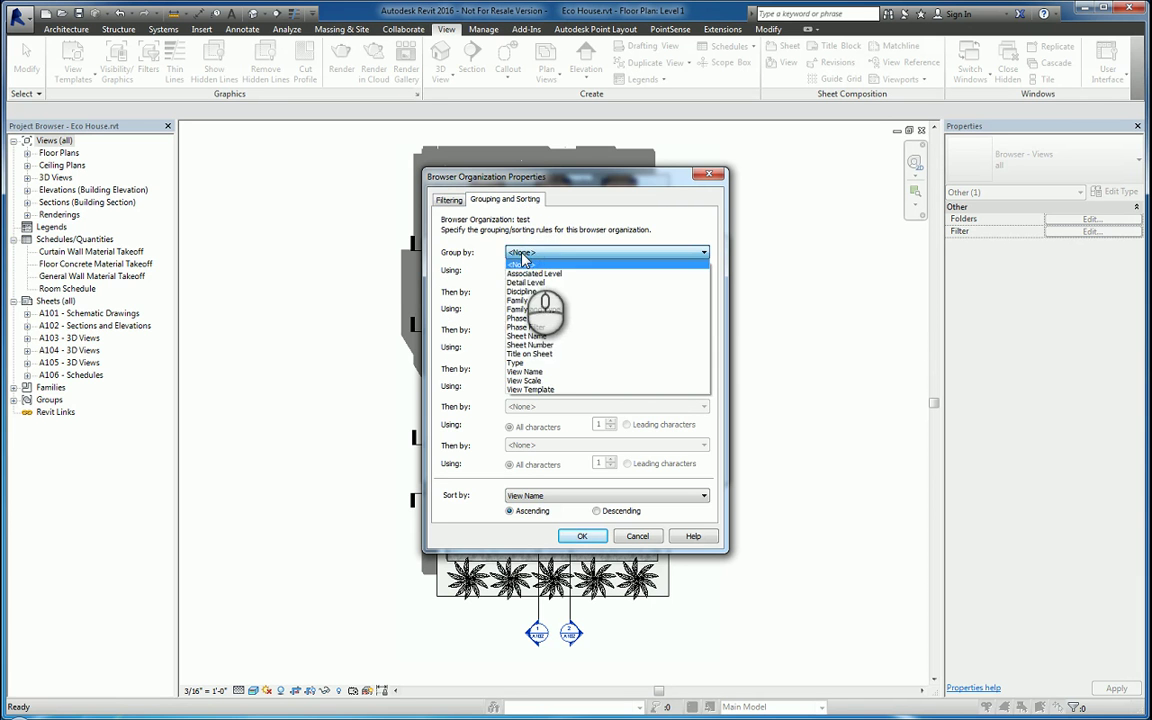
left_click(537, 338)
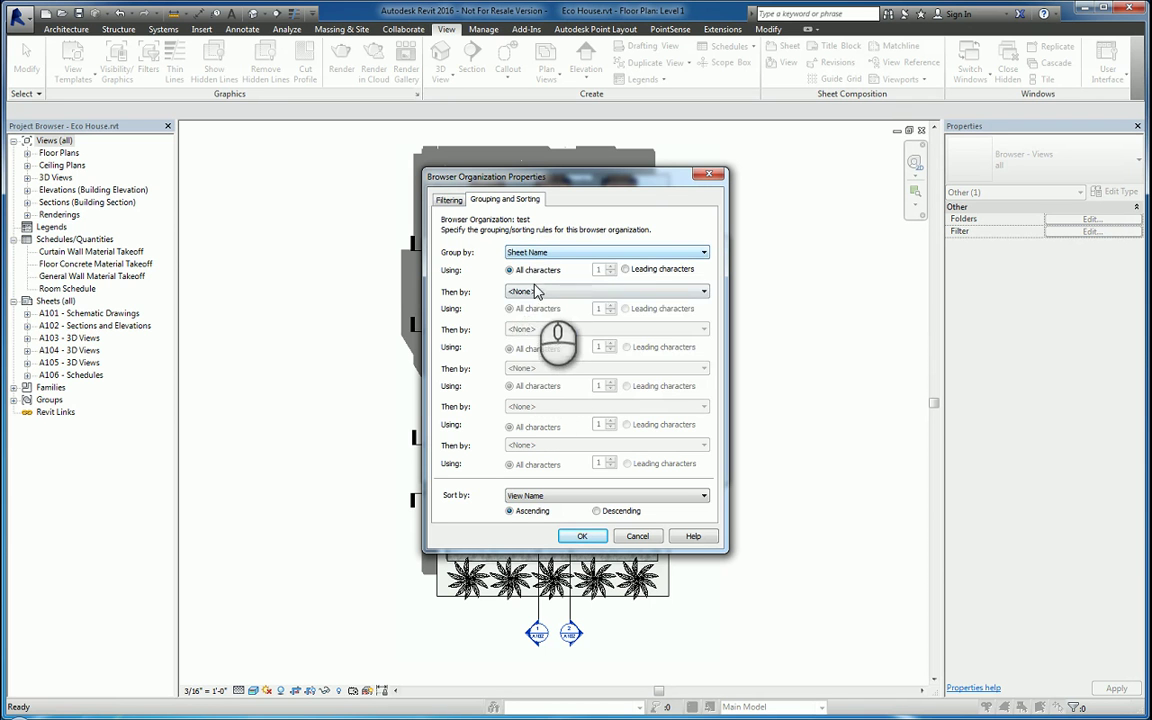
left_click(553, 292)
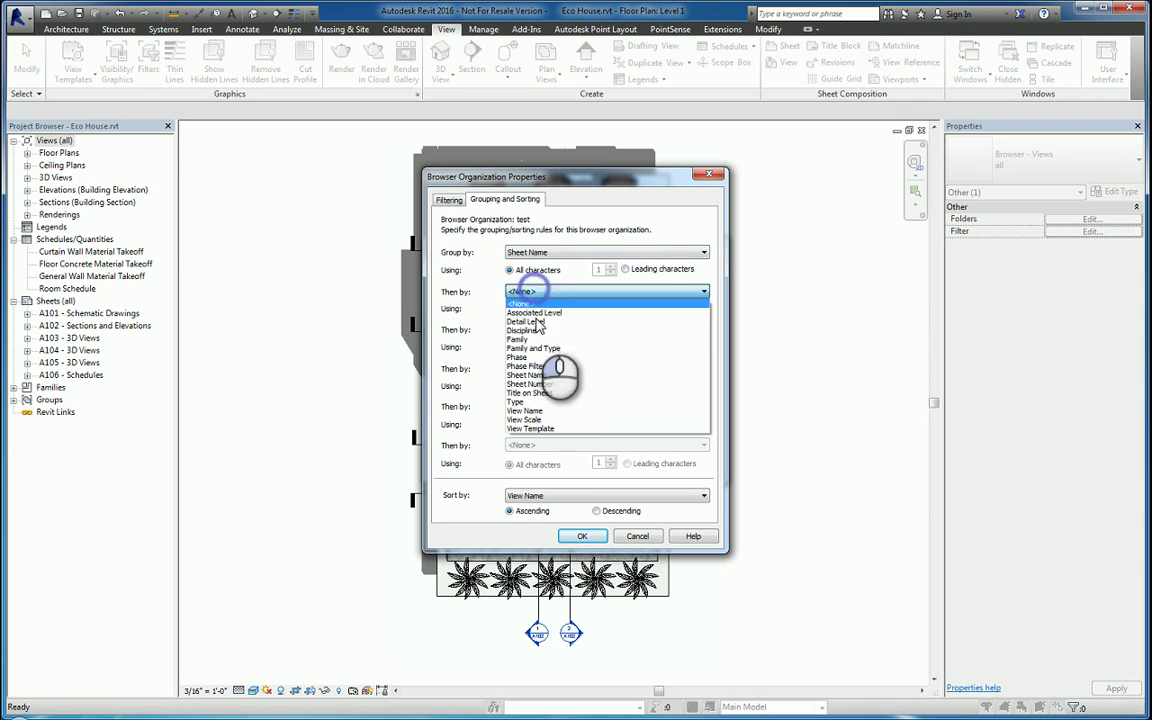
left_click(548, 386)
left_click(541, 254)
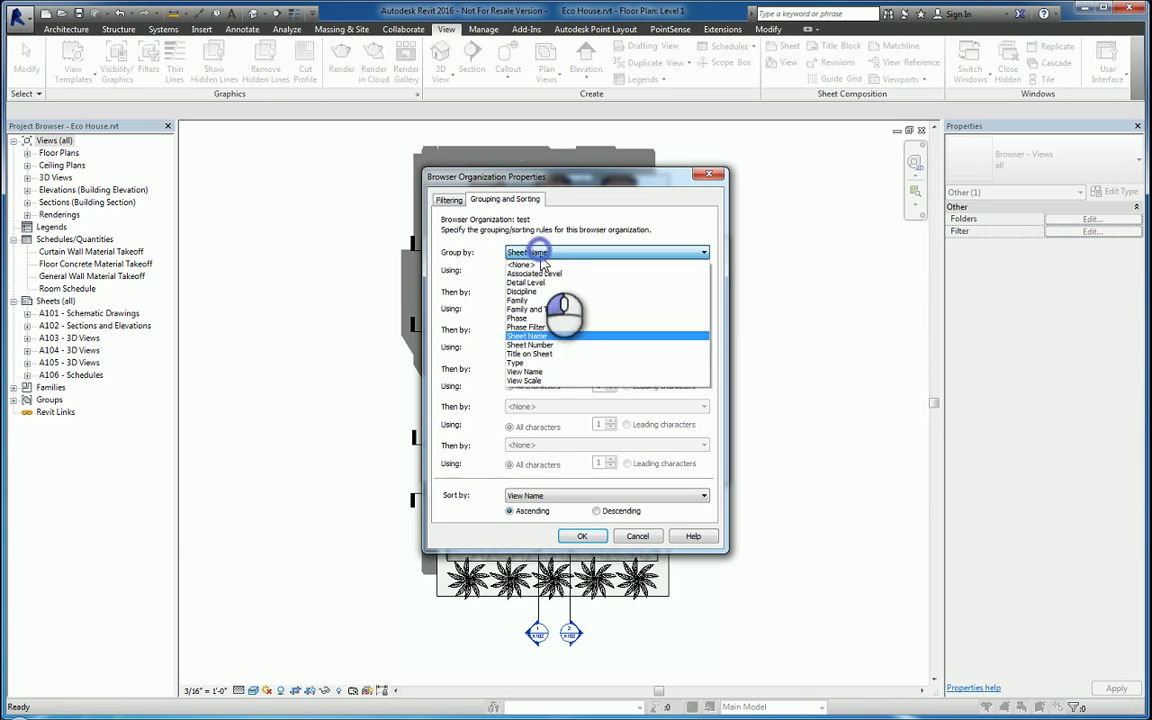
left_click(538, 345)
left_click(540, 331)
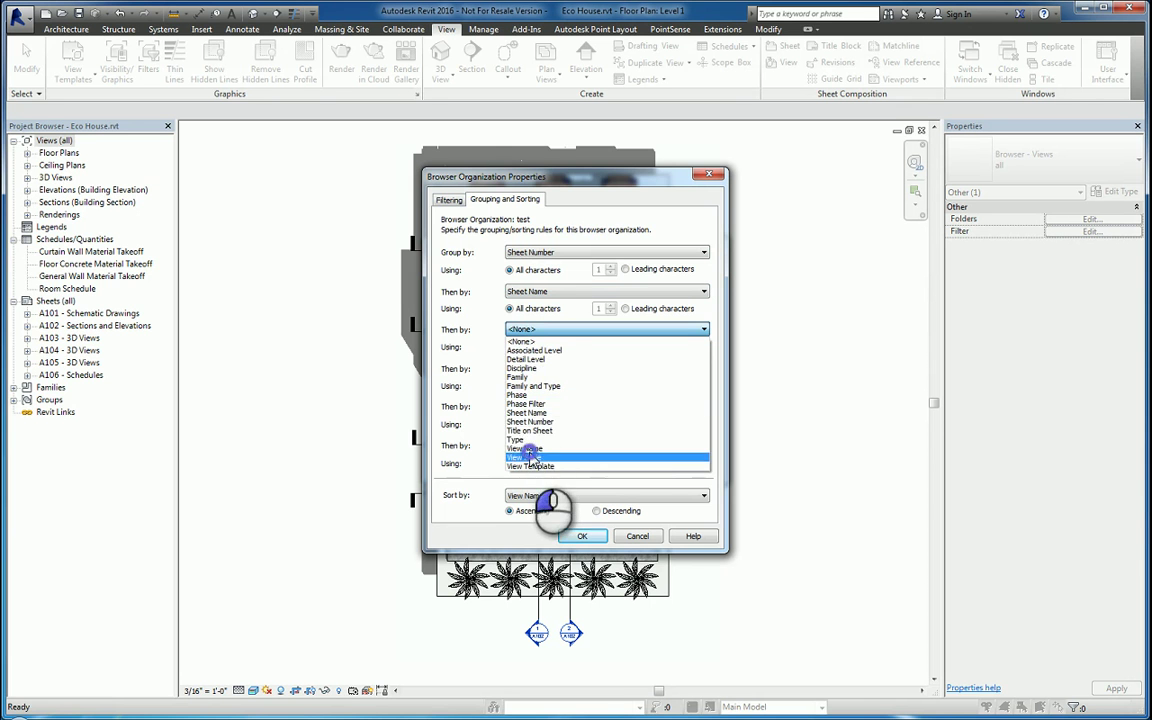
left_click(531, 458)
left_click(577, 368)
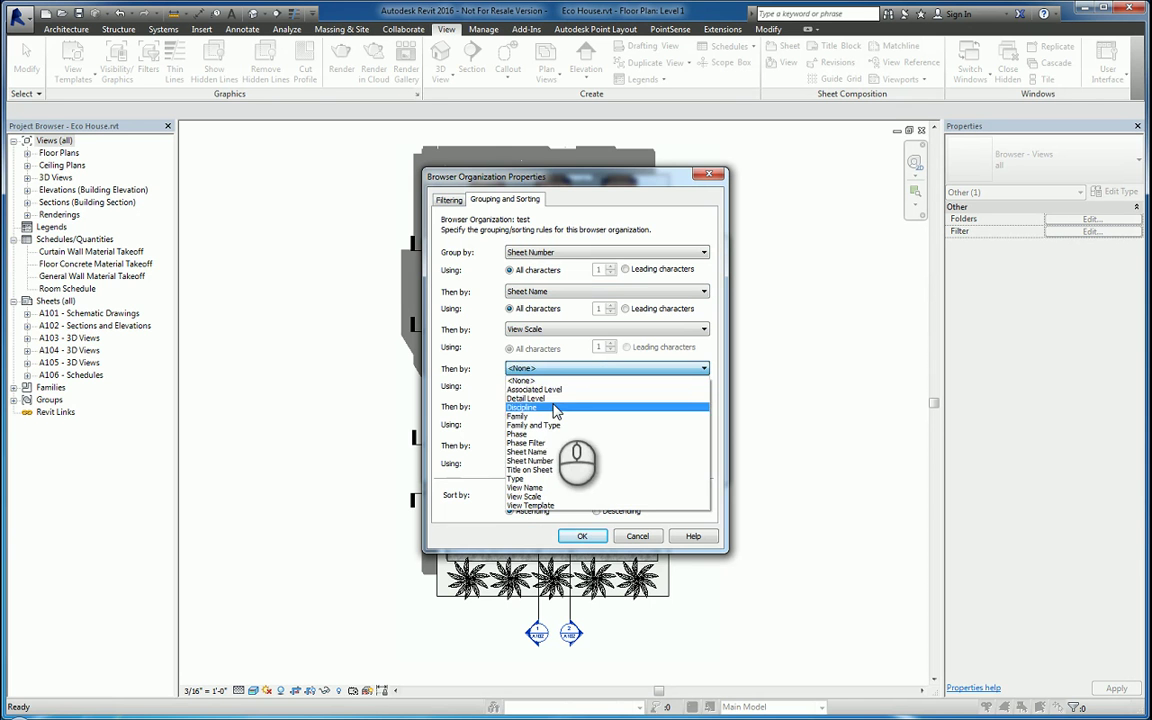
left_click(555, 408)
- Confirm the test organization's properties and apply it to the views
left_click(449, 200)
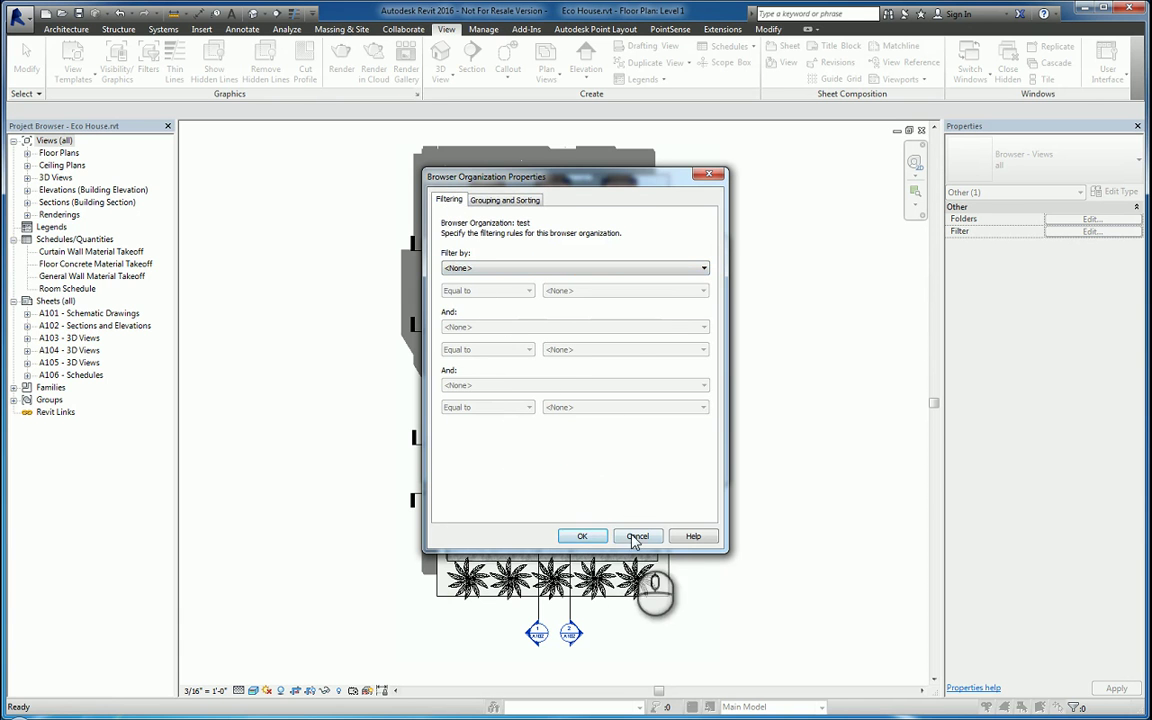
left_click(582, 537)
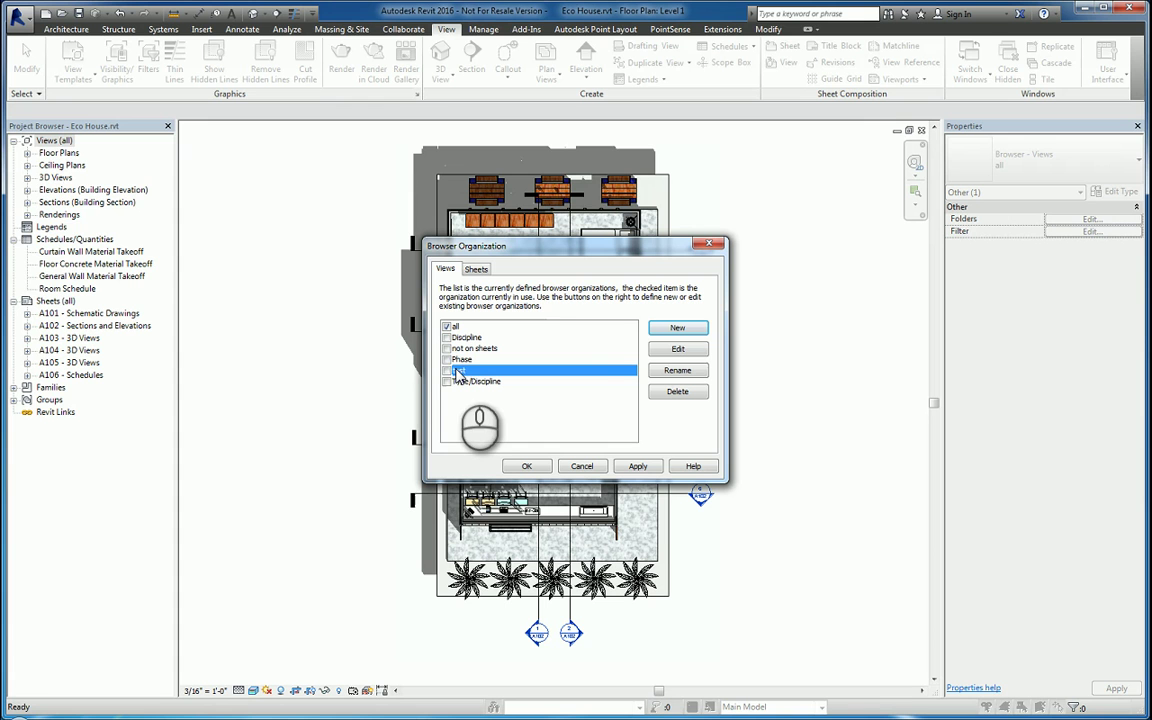
left_click(638, 466)
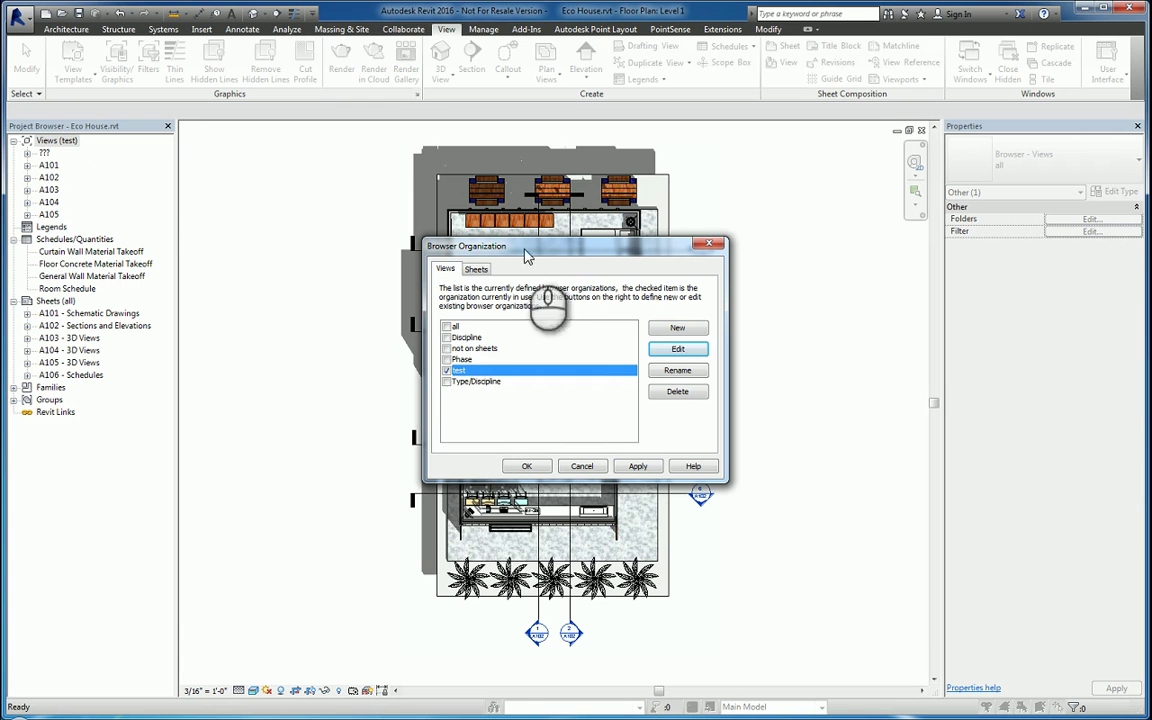
left_click(476, 268)
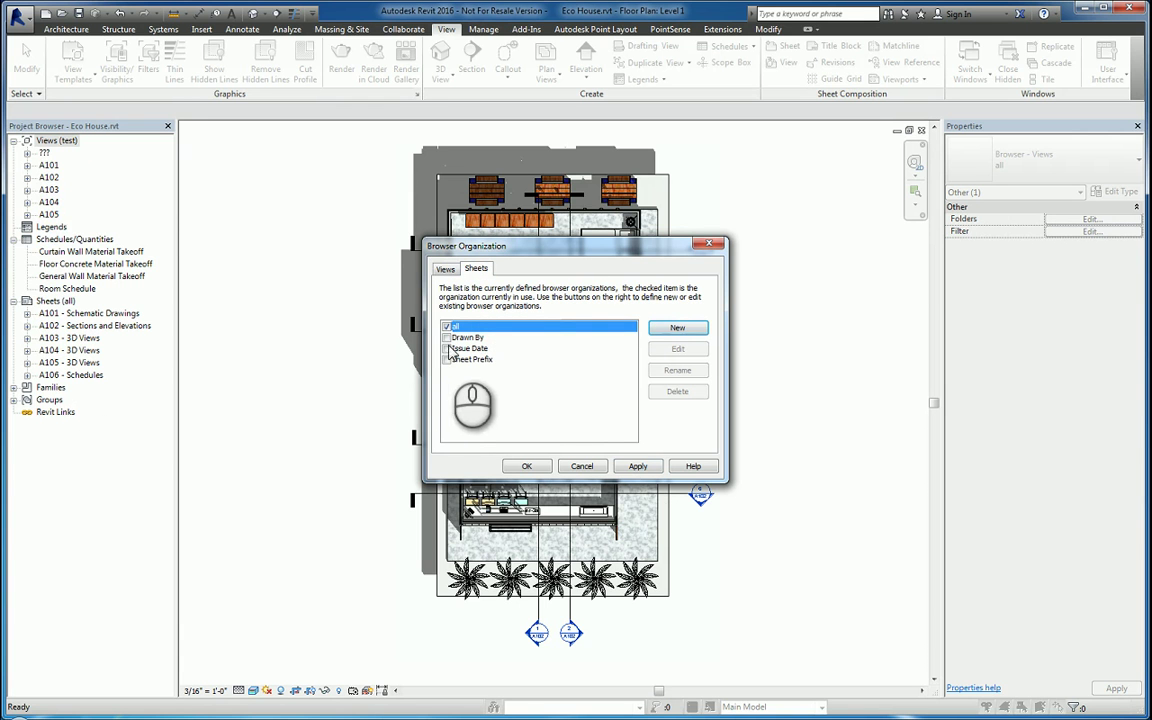
- Create a sheet organization named test, grouped by Sheet Name then Sheet Number
left_click(674, 331)
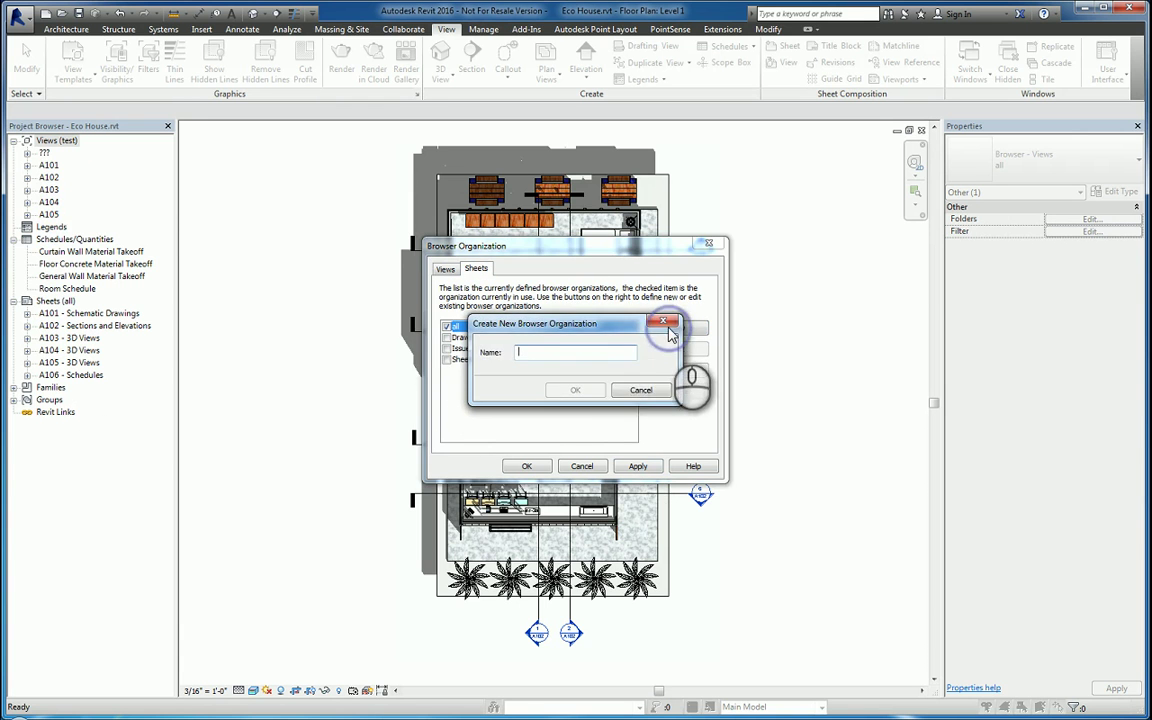
type("test")
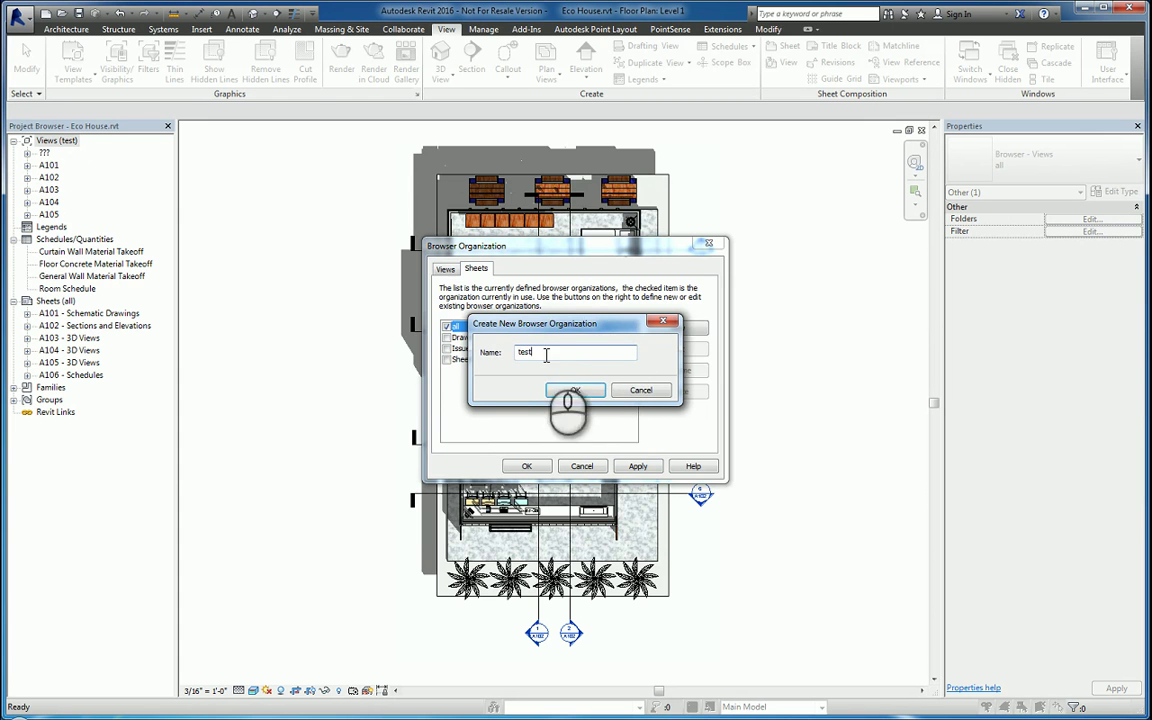
left_click(575, 390)
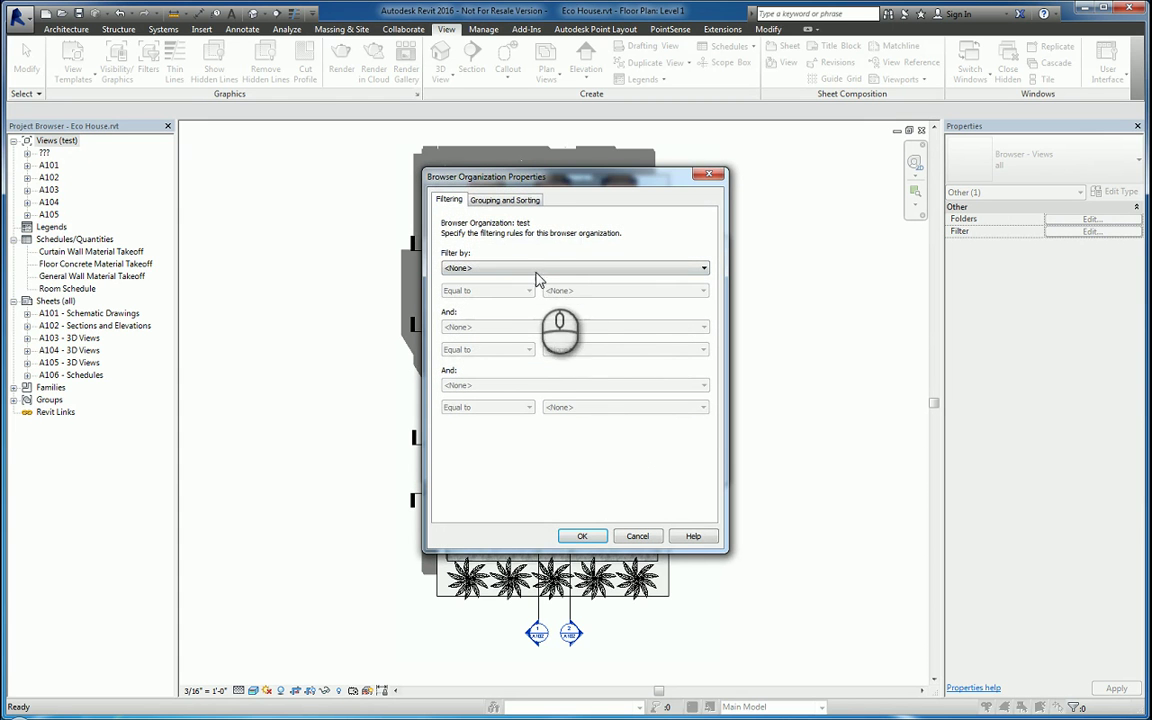
left_click(503, 200)
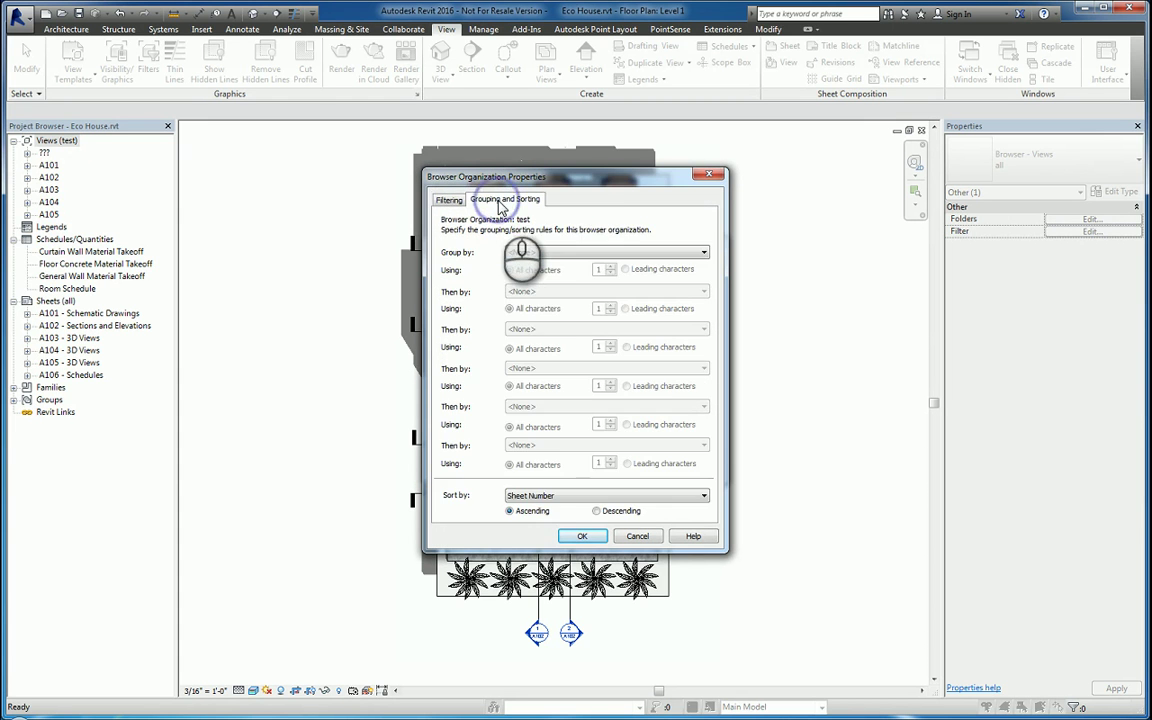
left_click(530, 252)
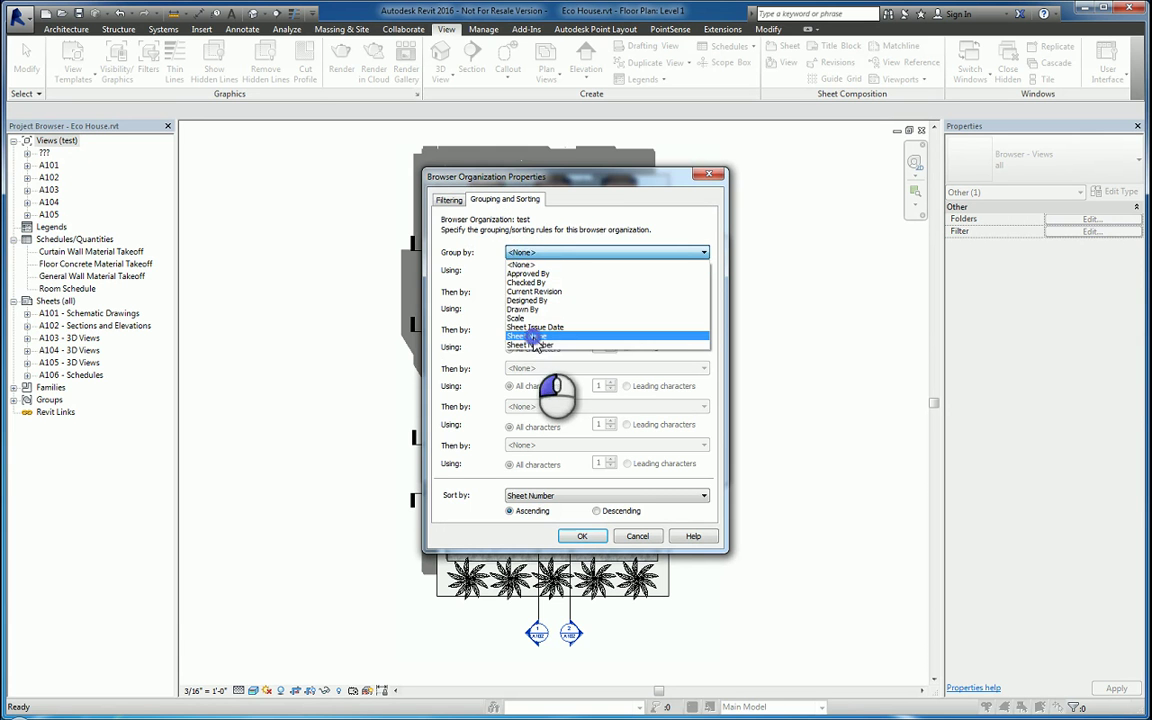
left_click(534, 338)
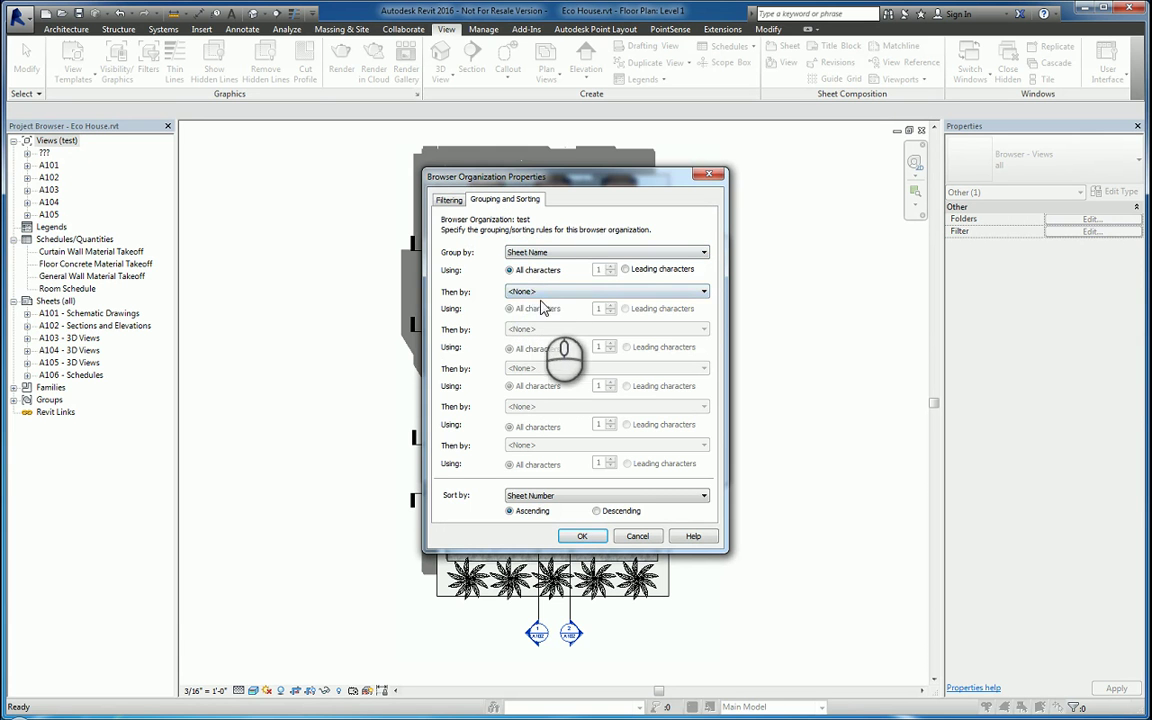
left_click(540, 291)
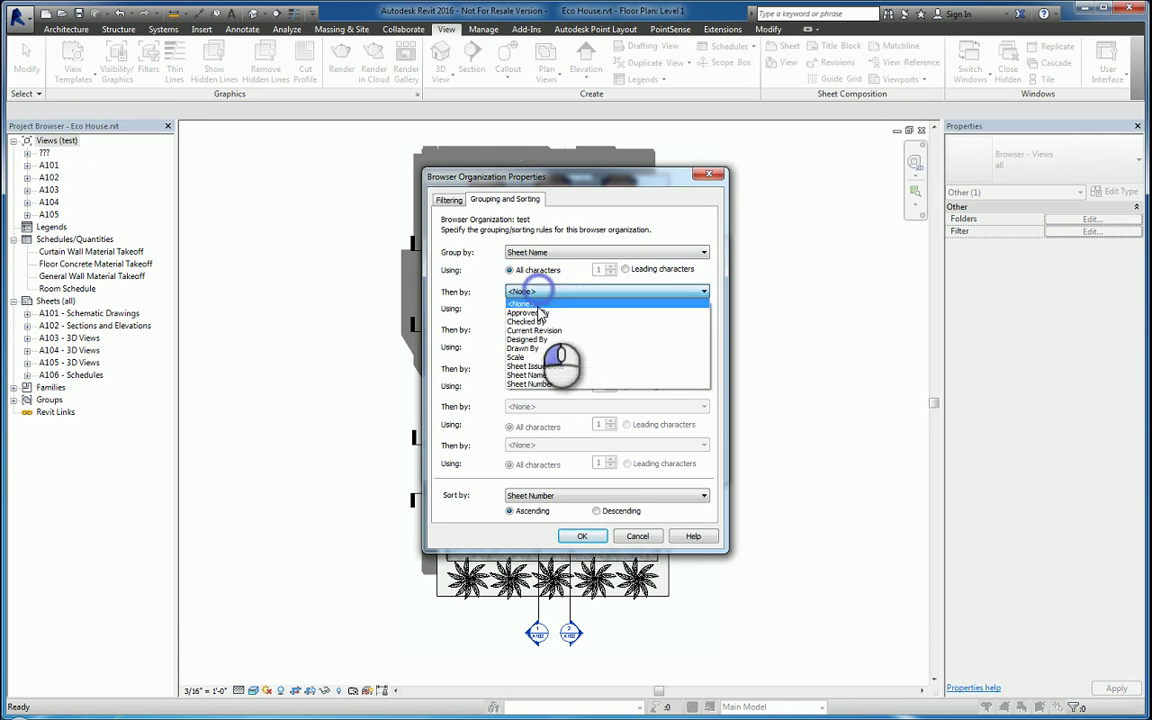
left_click(532, 384)
- Filter test to Sheet Name equals Schematic Drawings, then make it the active sheet organization
left_click(449, 199)
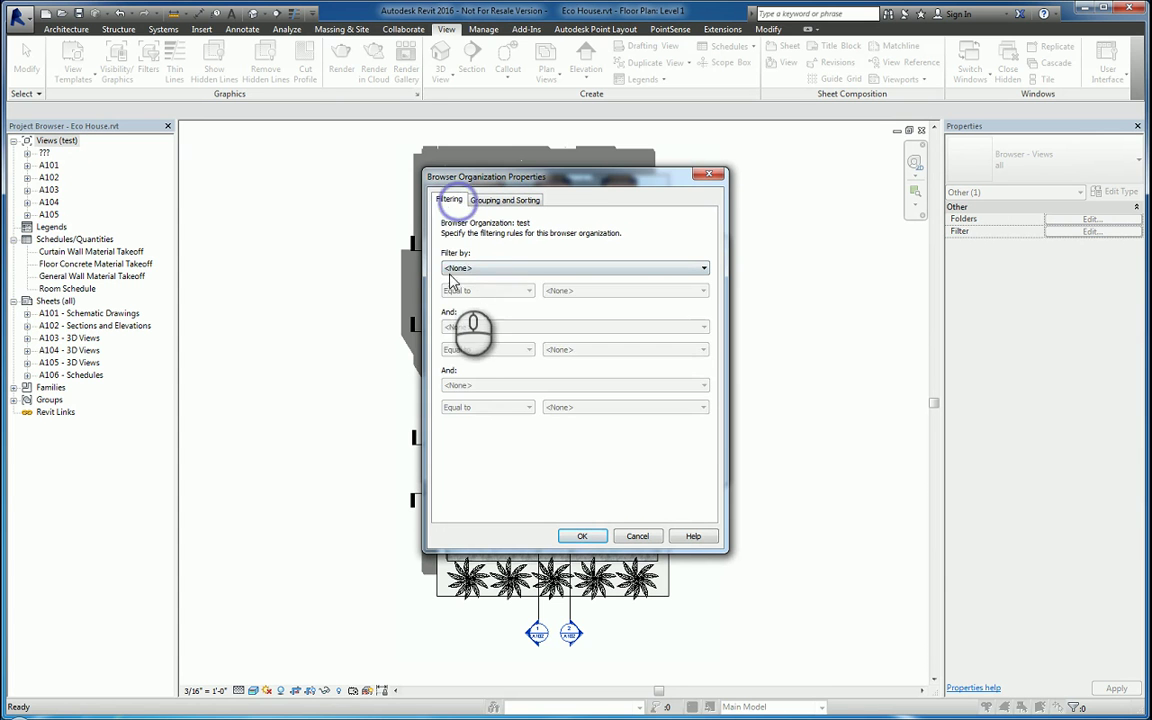
left_click(451, 269)
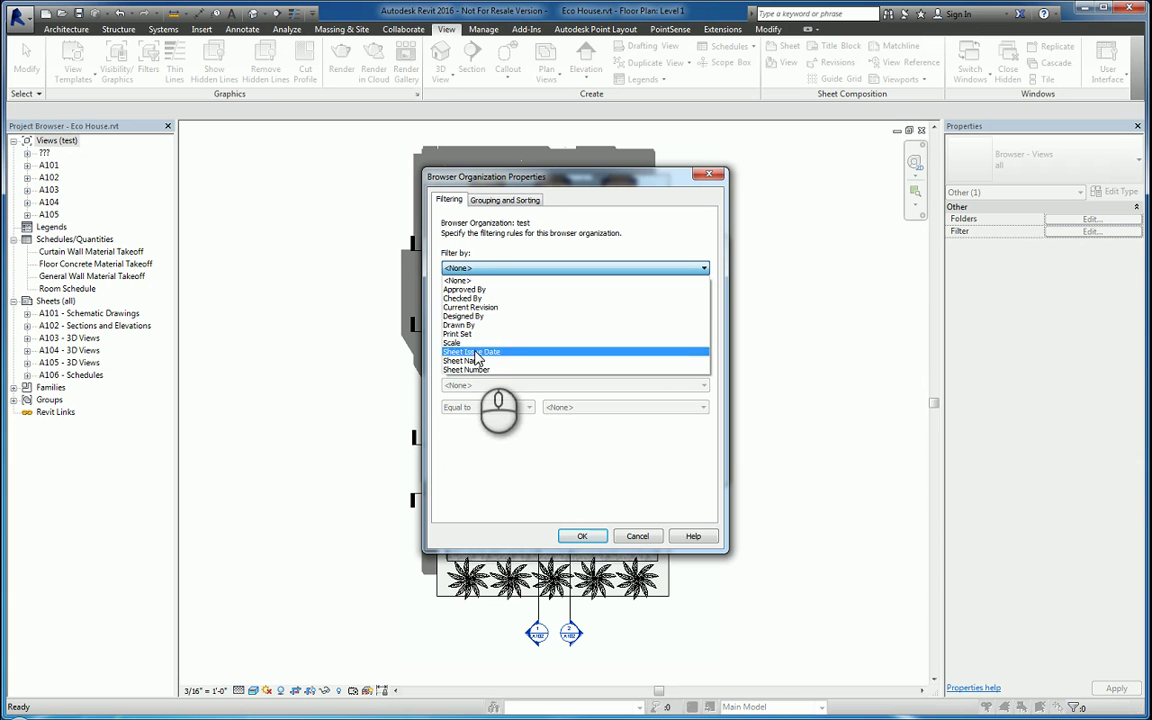
left_click(476, 362)
left_click(578, 290)
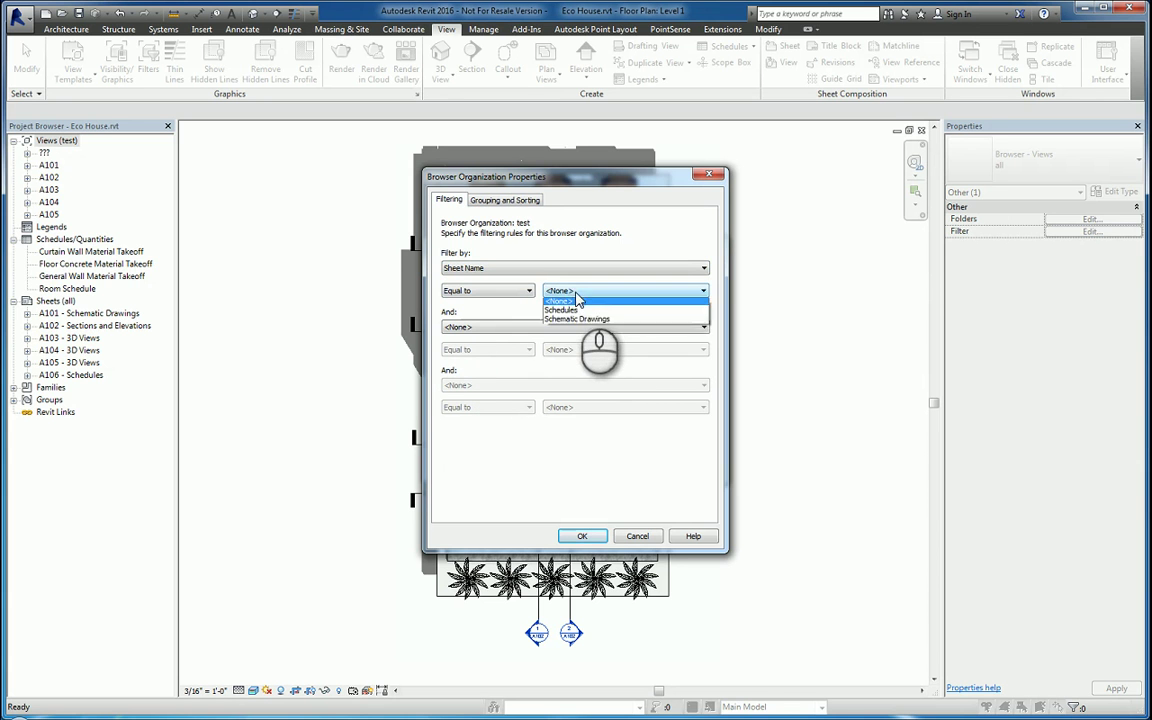
left_click(577, 330)
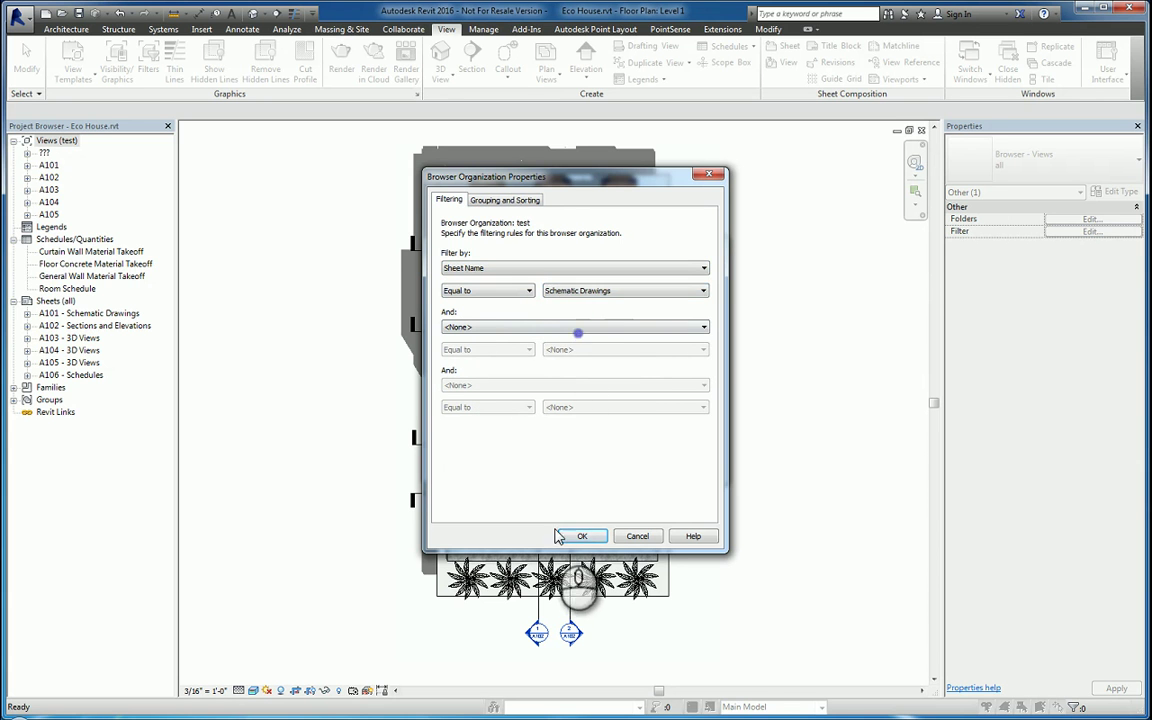
left_click(580, 536)
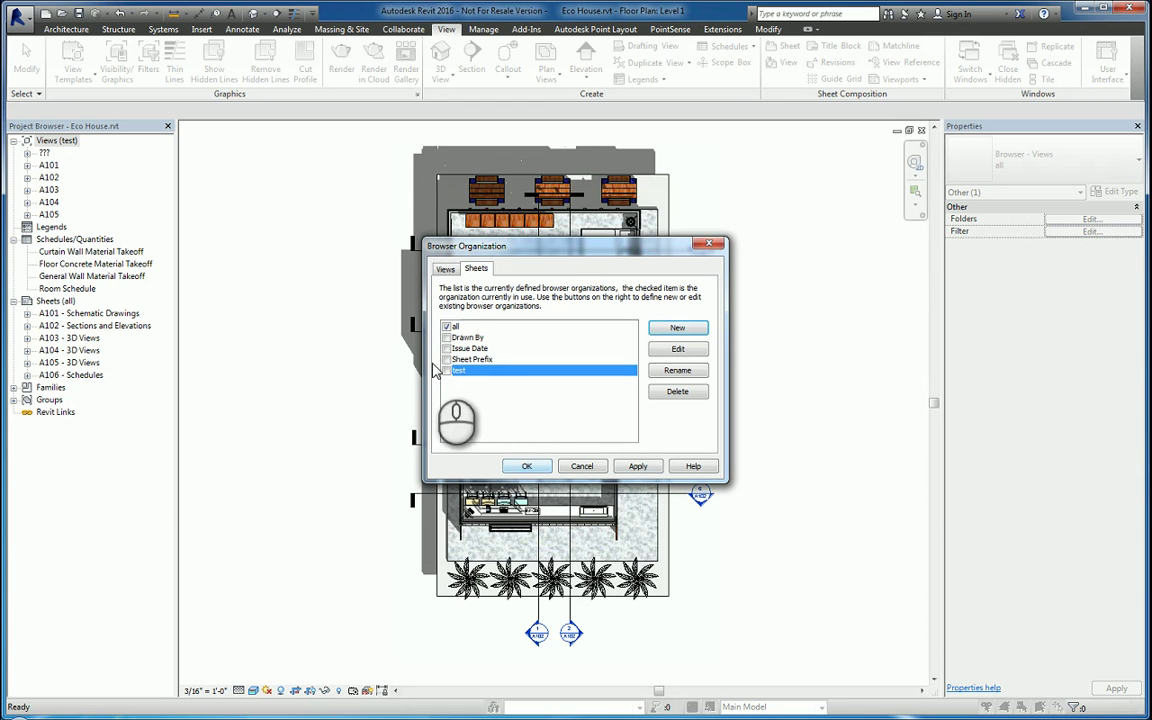
left_click(446, 371)
left_click(638, 466)
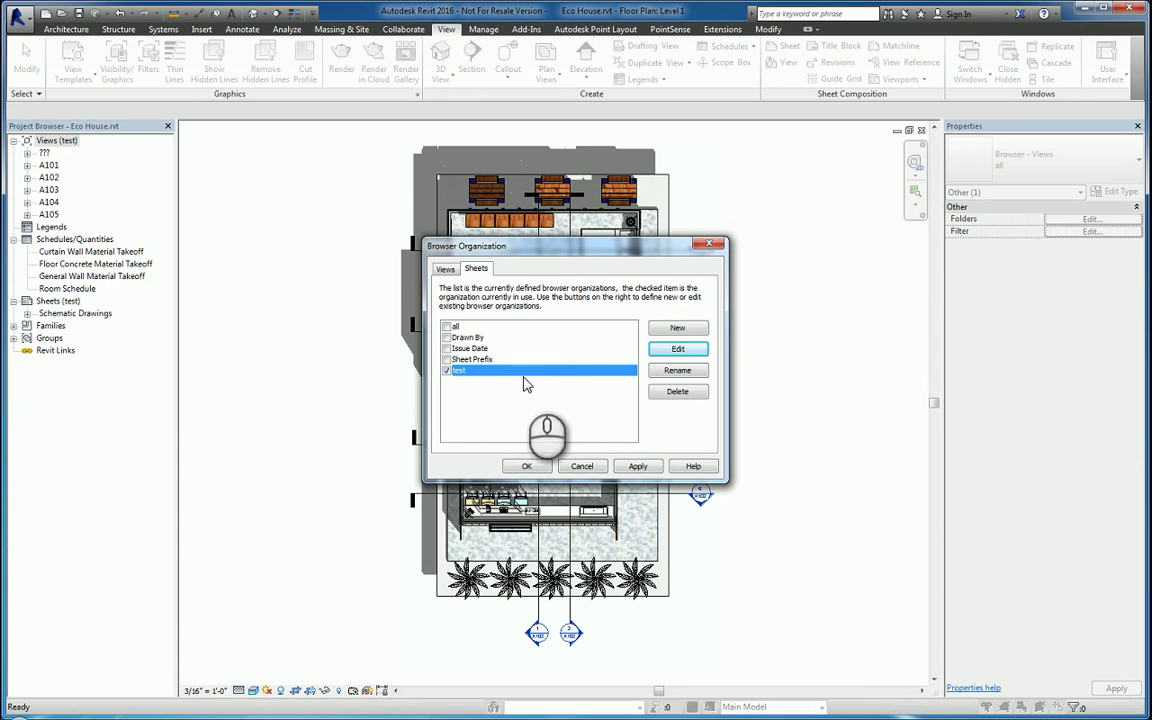
- Set both the Views and Sheets organizations back to all, applying each, and close the dialog
left_click(445, 268)
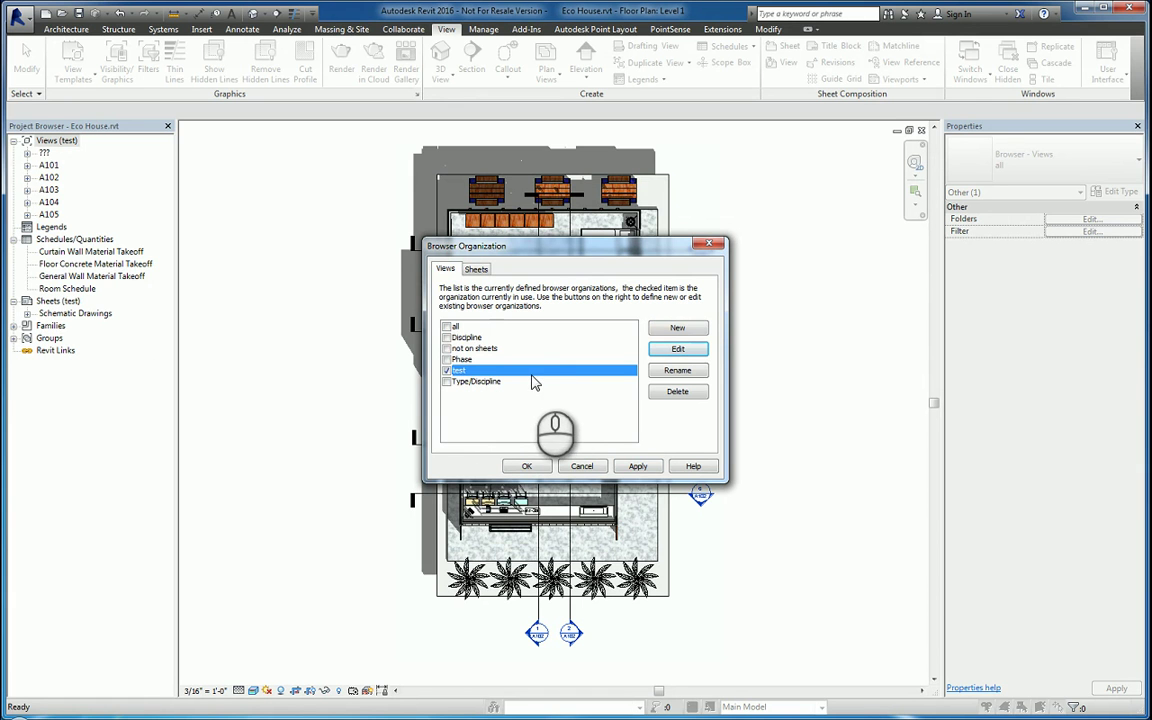
left_click(446, 327)
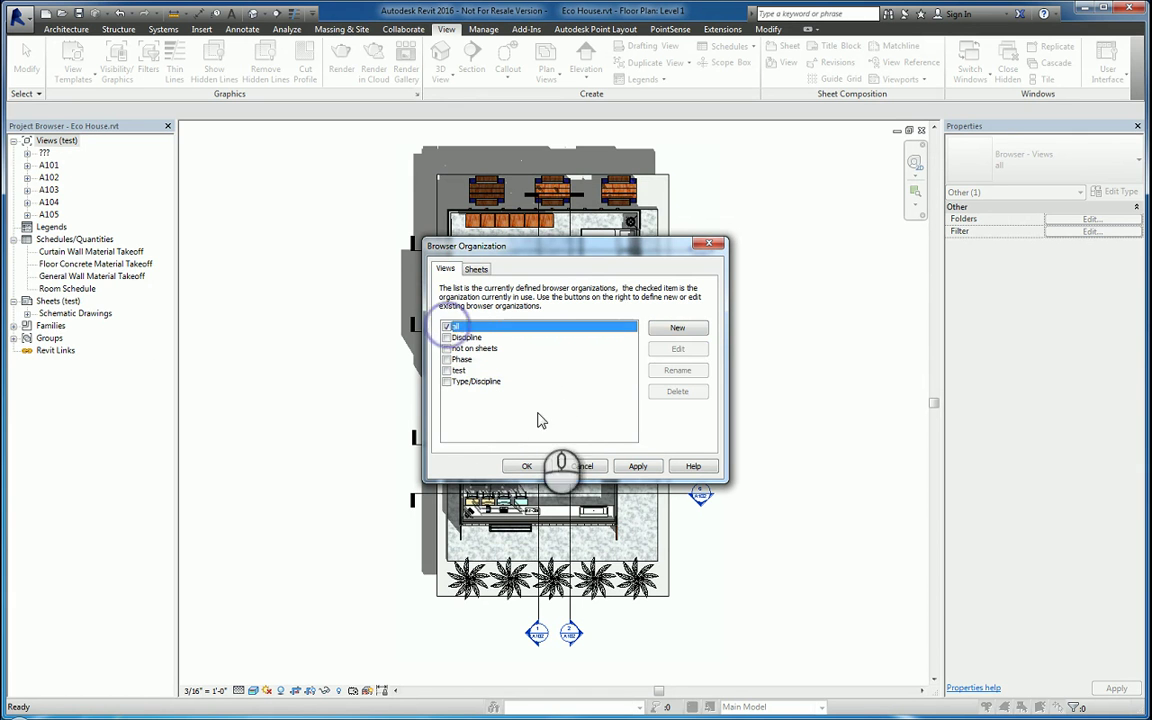
left_click(638, 466)
left_click(476, 269)
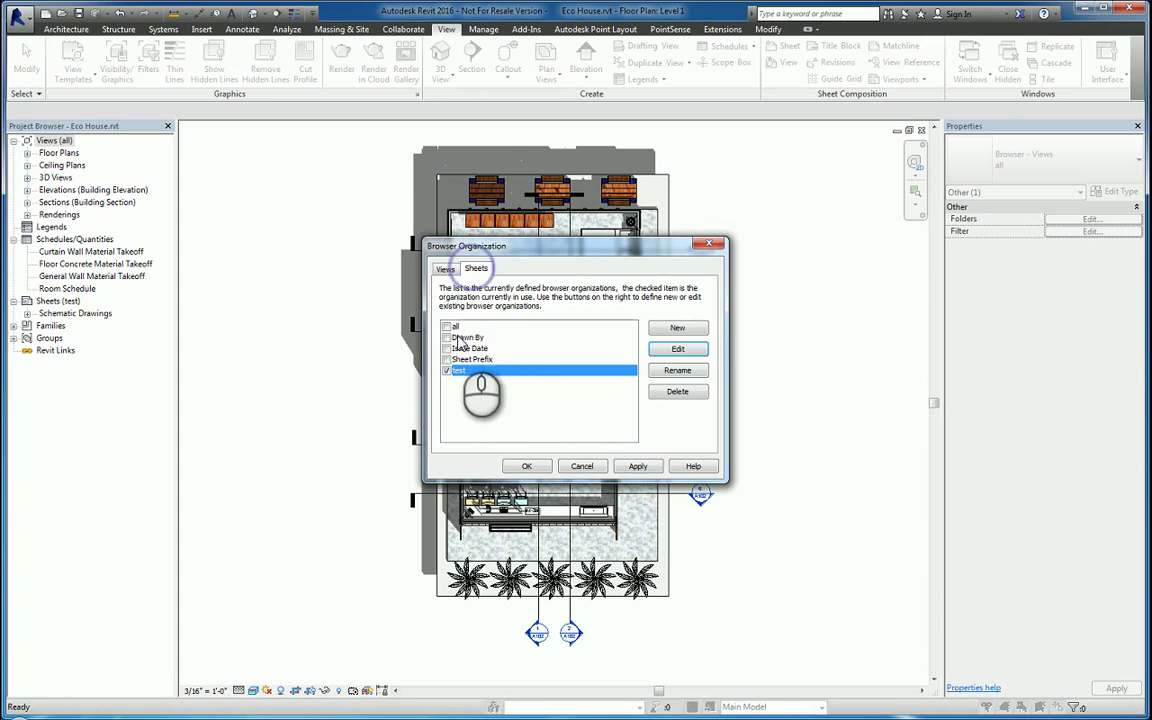
left_click(446, 327)
left_click(636, 466)
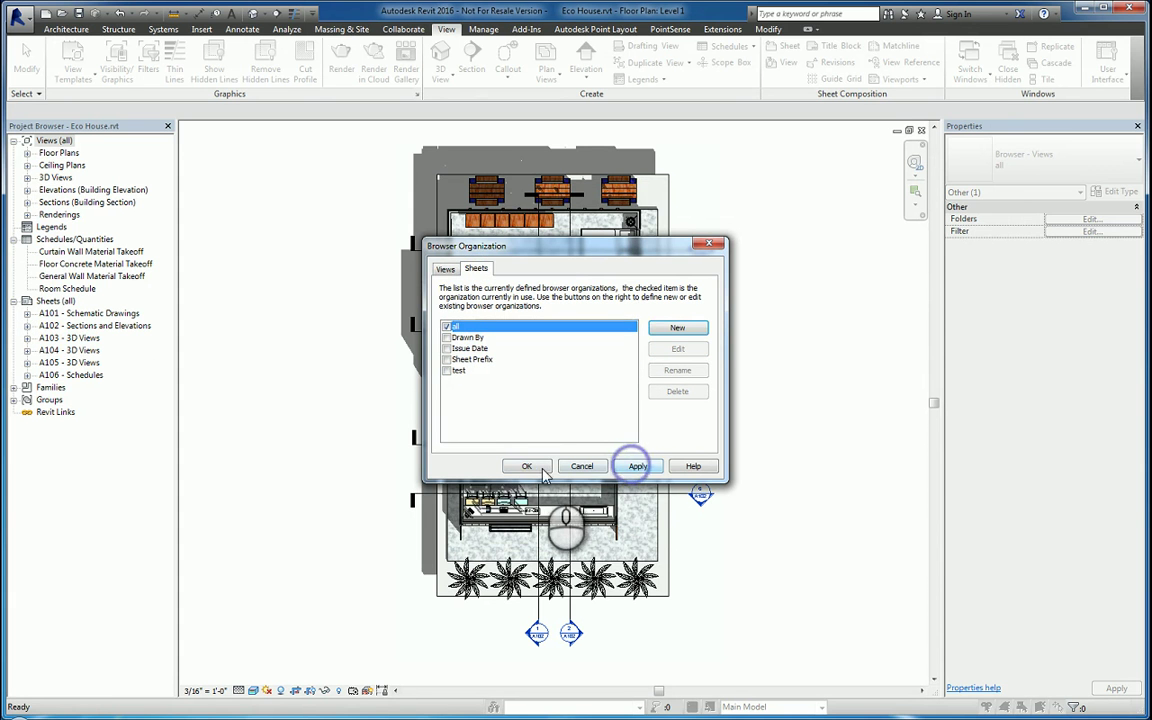
left_click(527, 466)
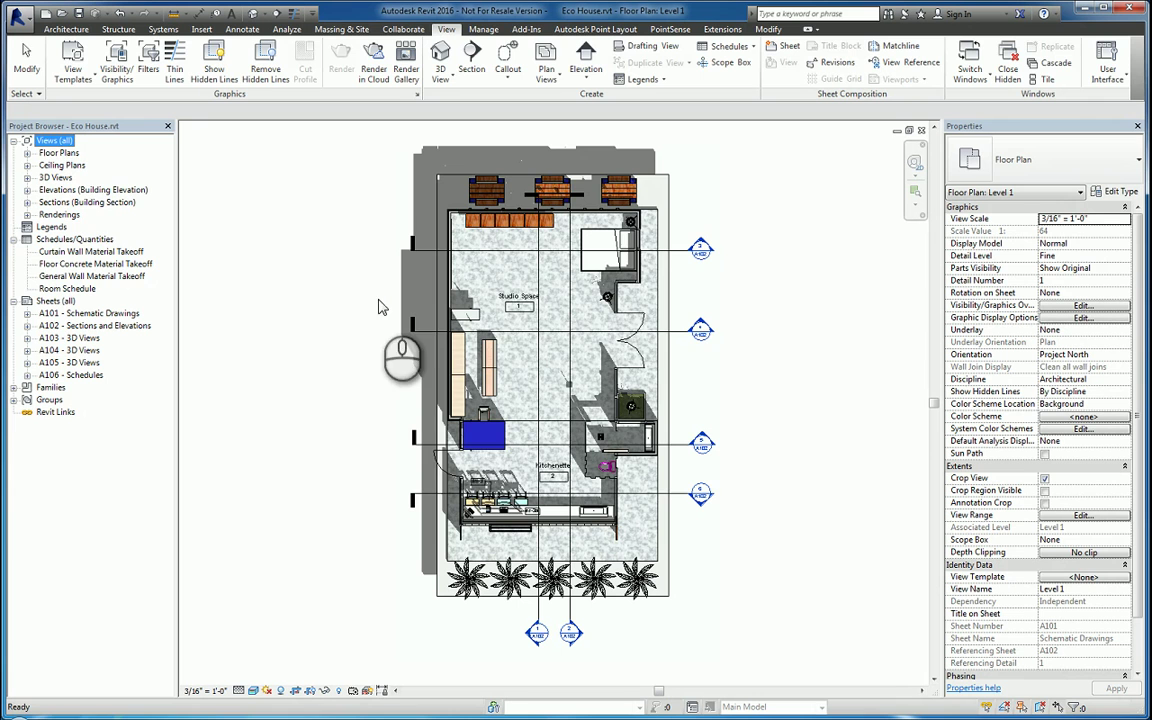
right_click(62, 141)
left_click(130, 150)
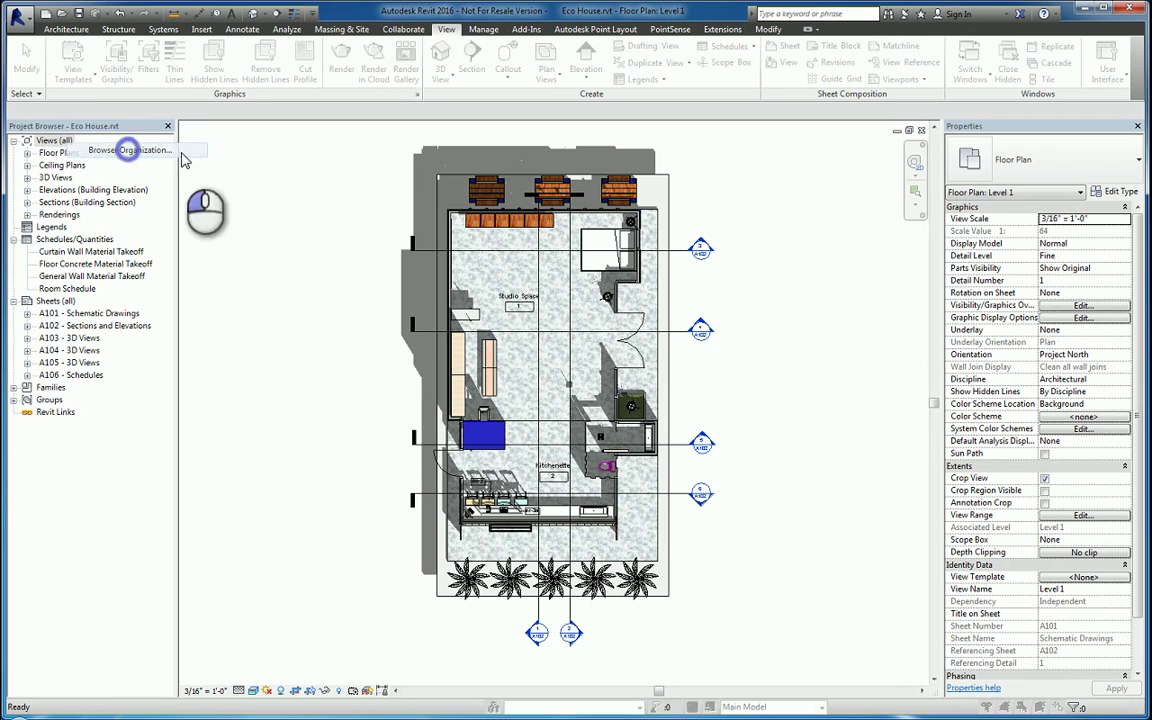
left_click(446, 371)
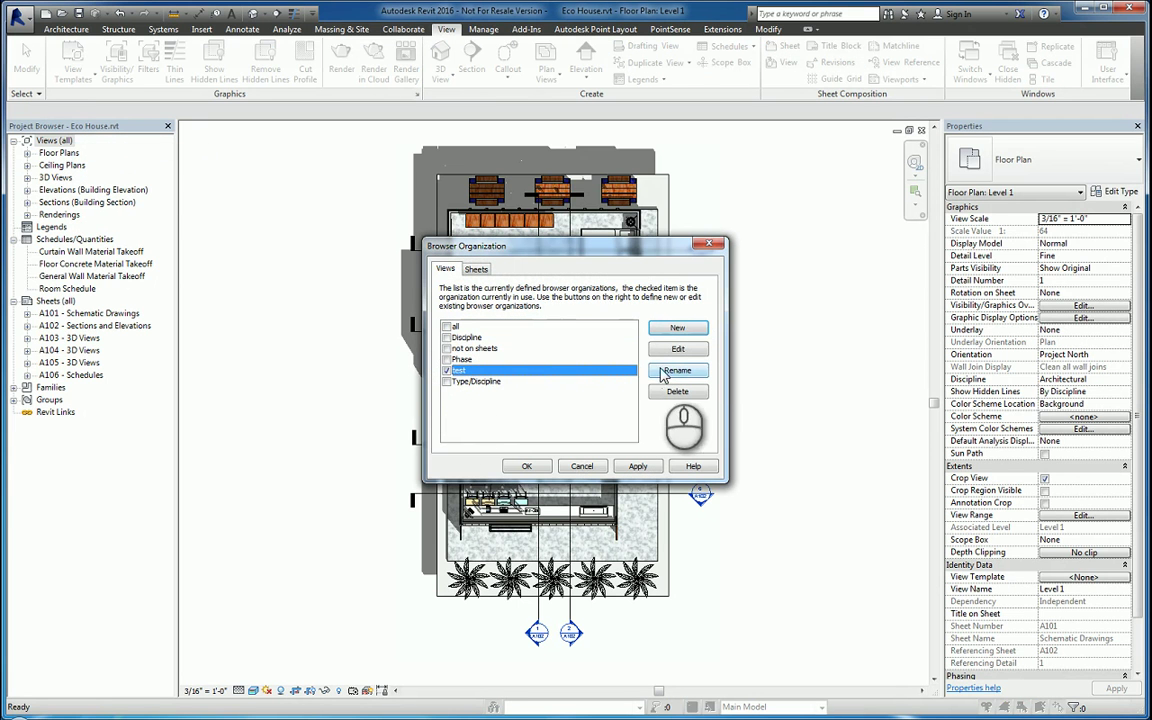
left_click(655, 391)
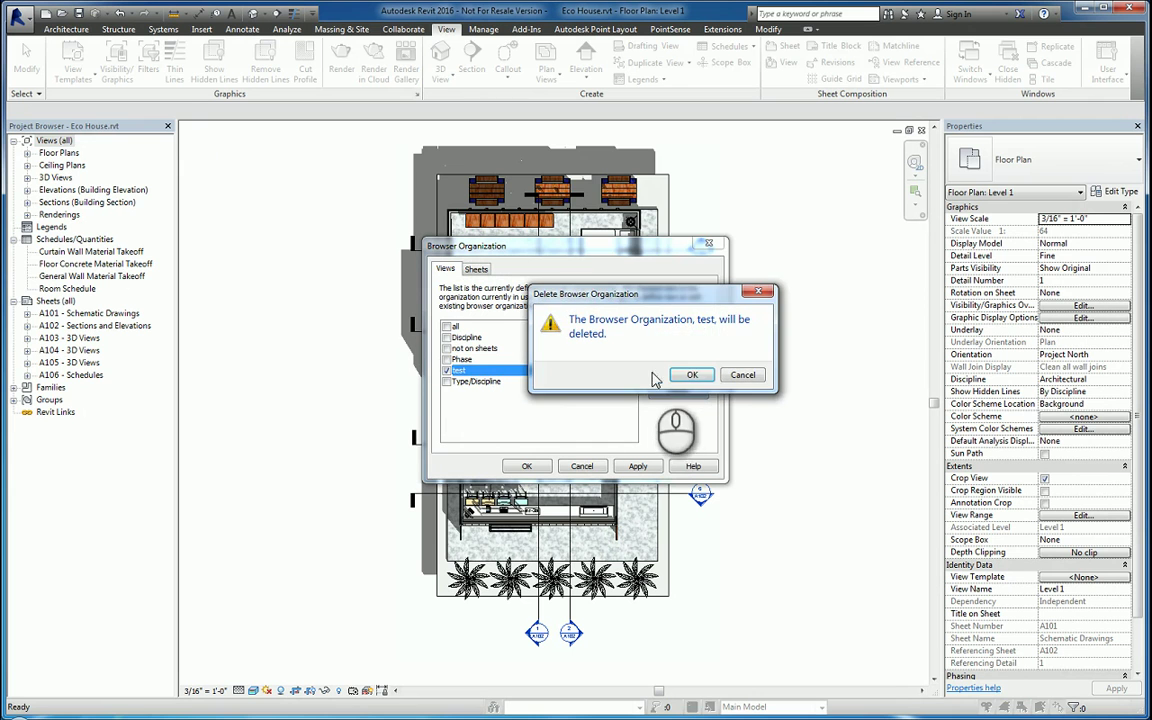
left_click(686, 372)
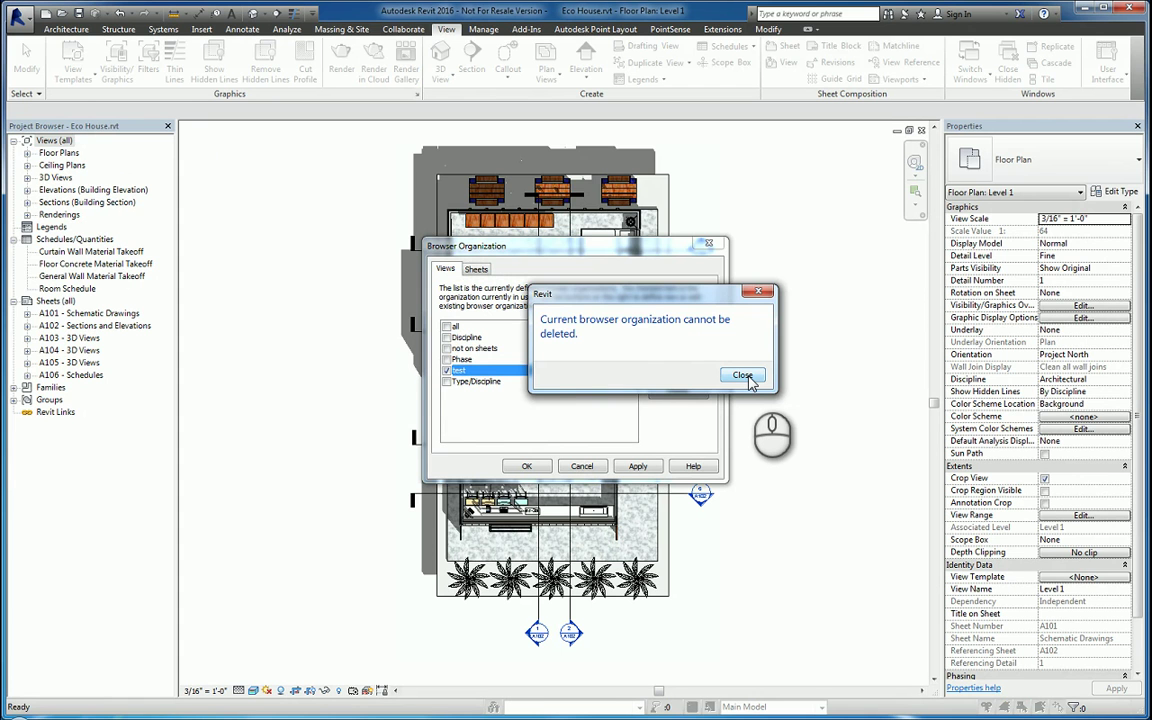
left_click(745, 378)
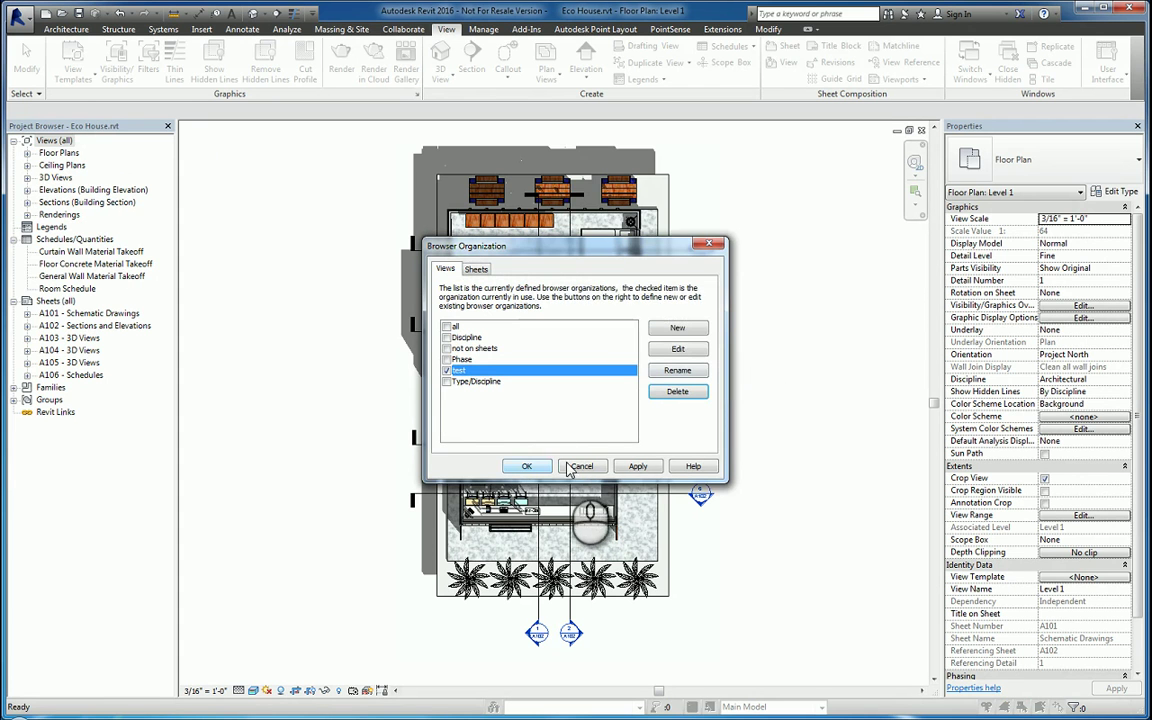
left_click(580, 465)
right_click(60, 141)
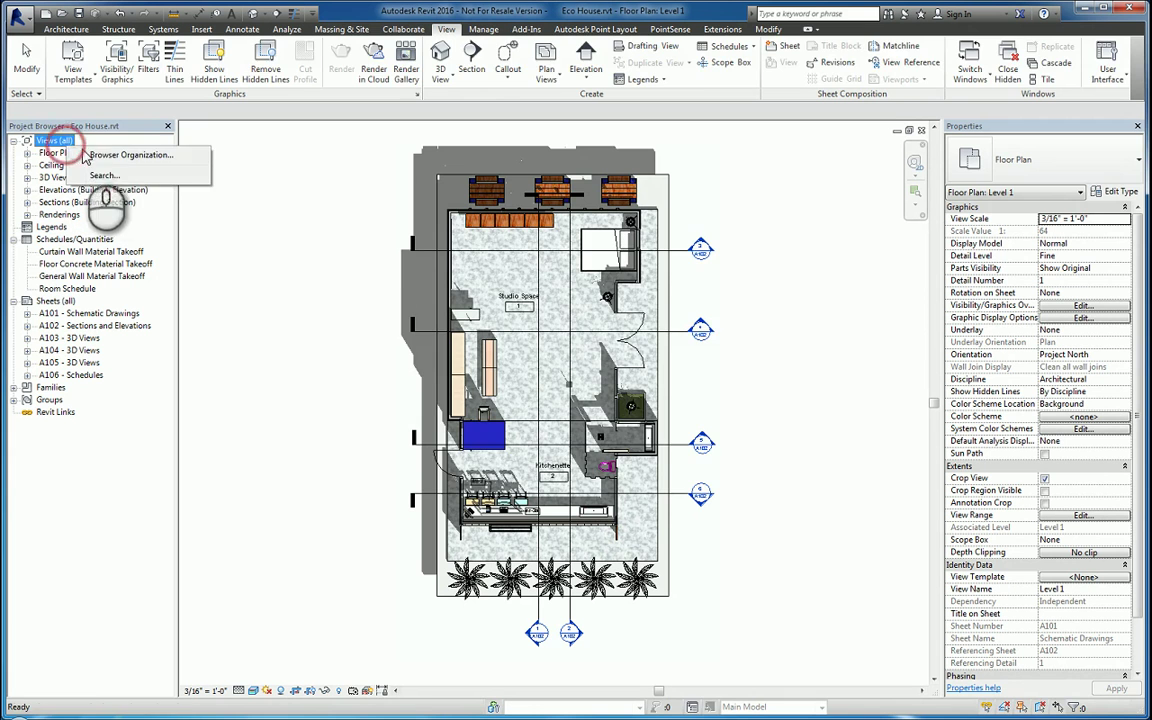
left_click(100, 155)
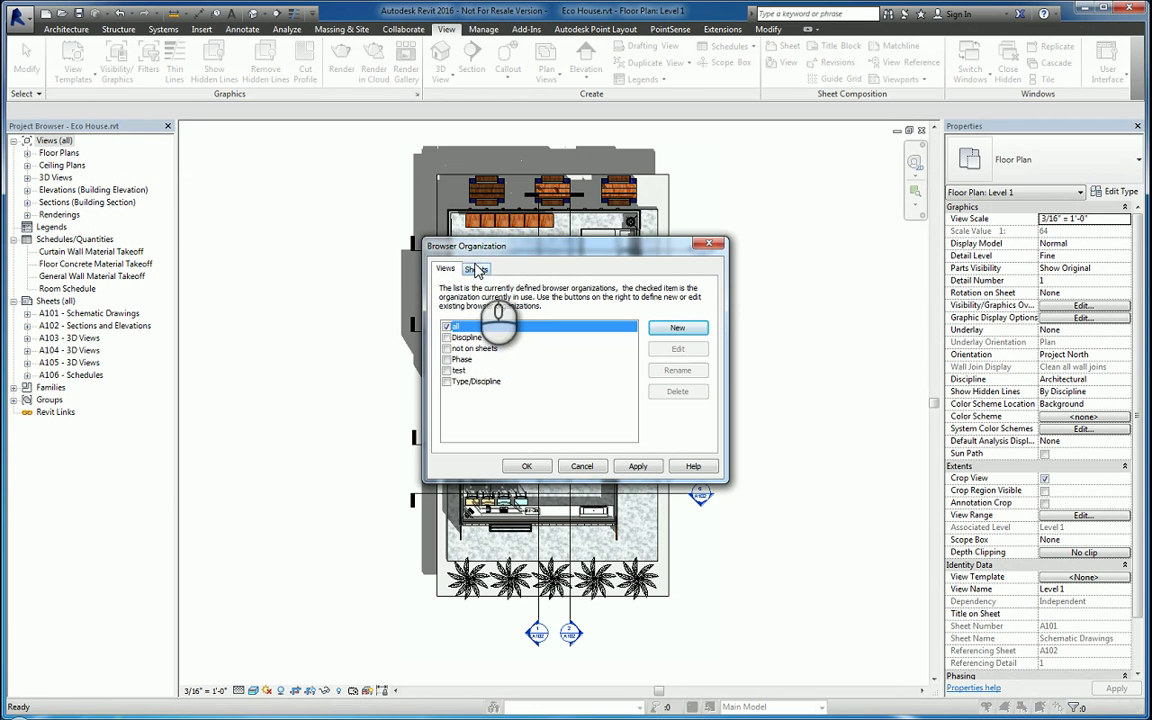
left_click(476, 270)
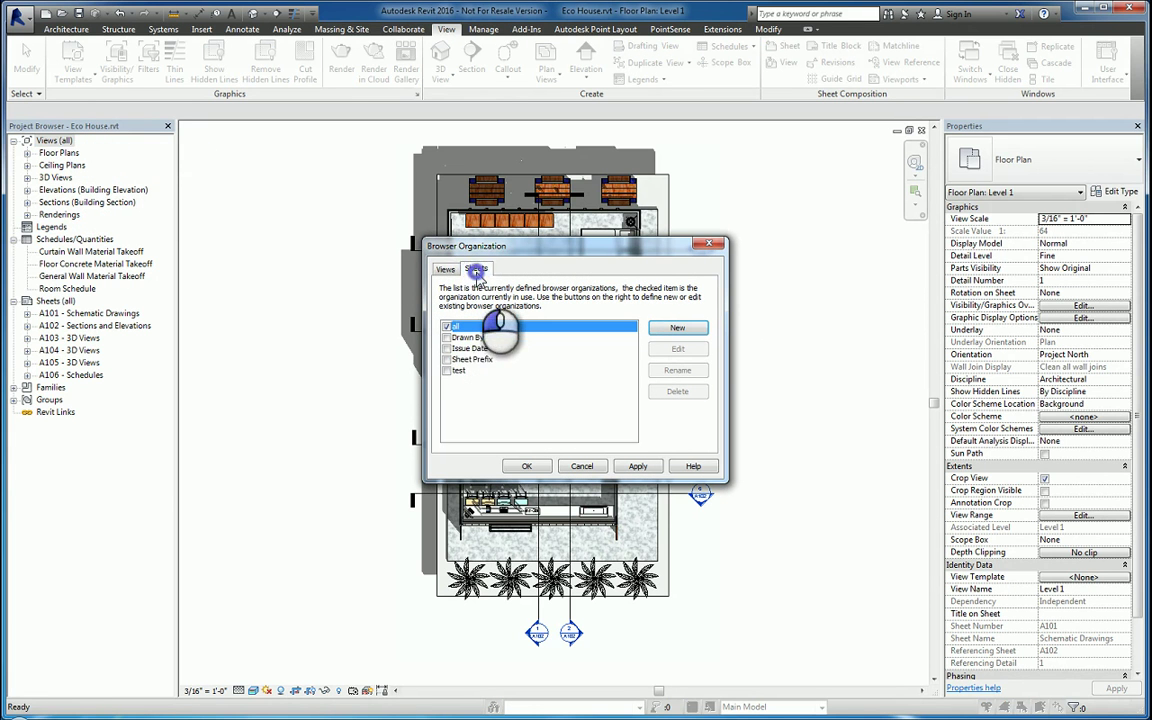
left_click(527, 466)
left_click(918, 128)
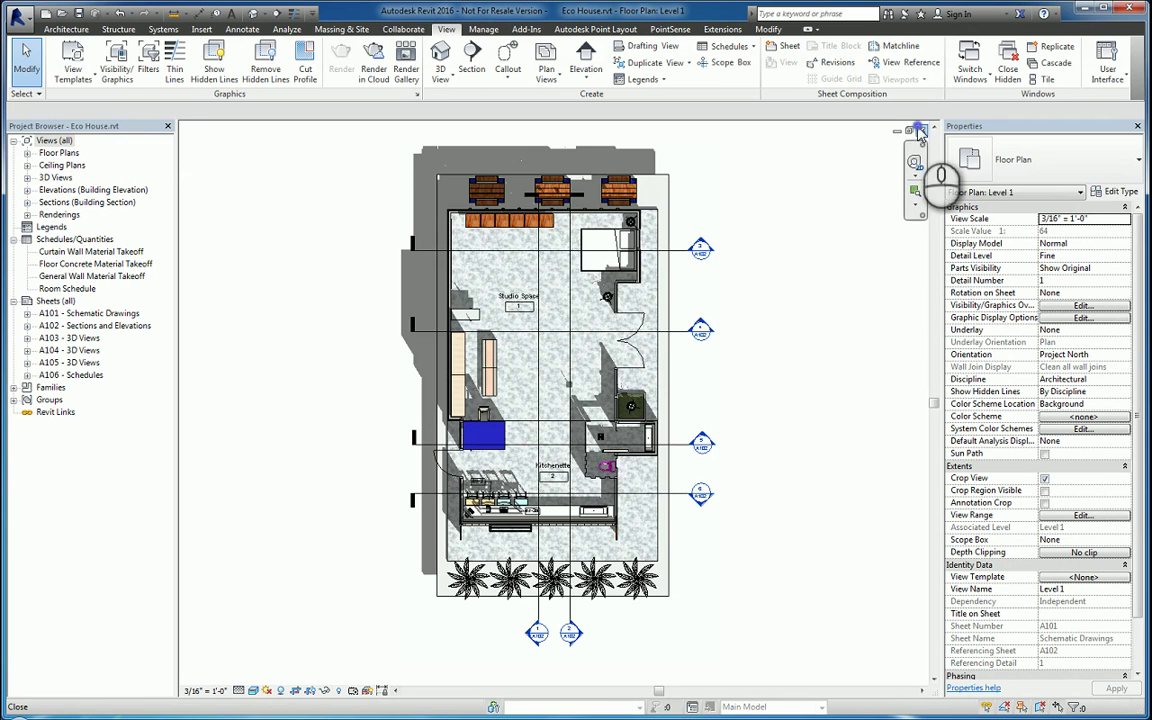
- Close the Level 1 and A103 windows, discard changes to Eco House.rvt, and dismiss the error
left_click(920, 130)
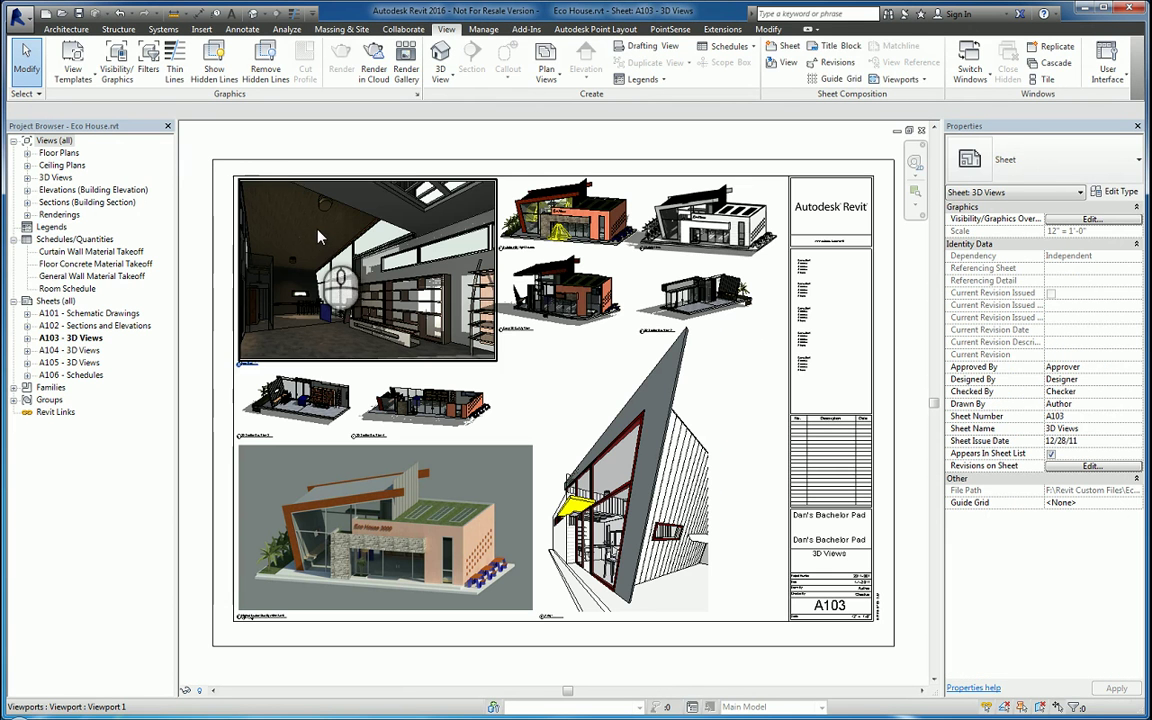
left_click(921, 130)
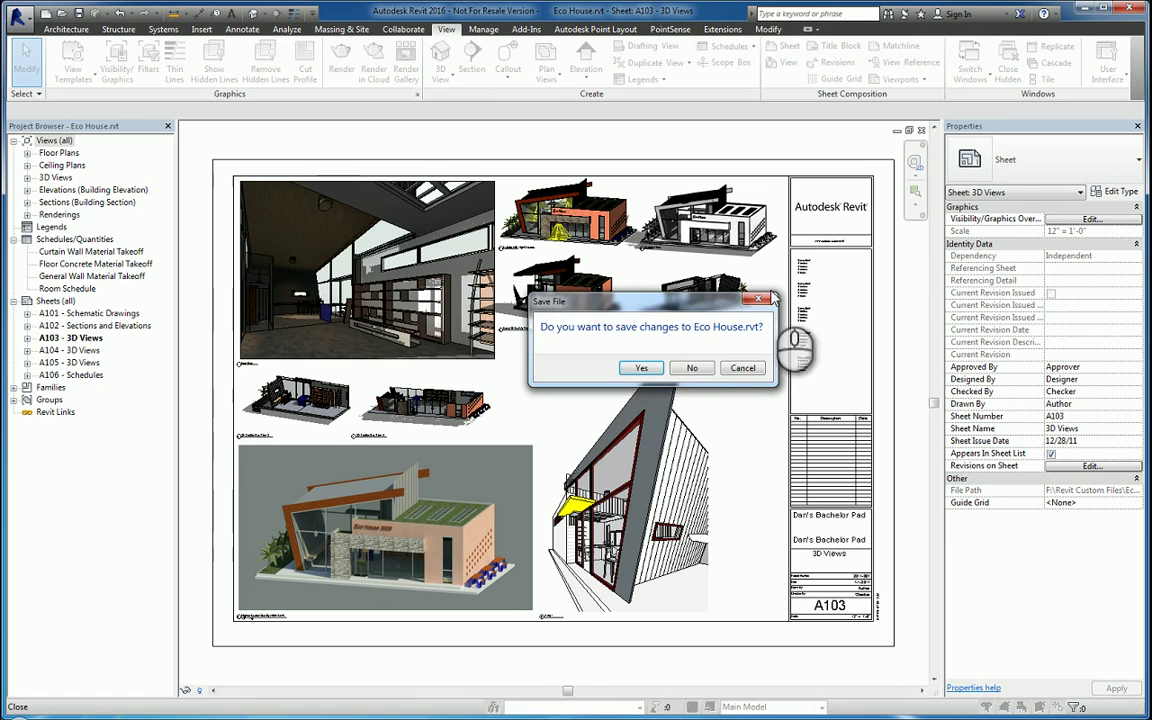
left_click(700, 368)
left_click(699, 398)
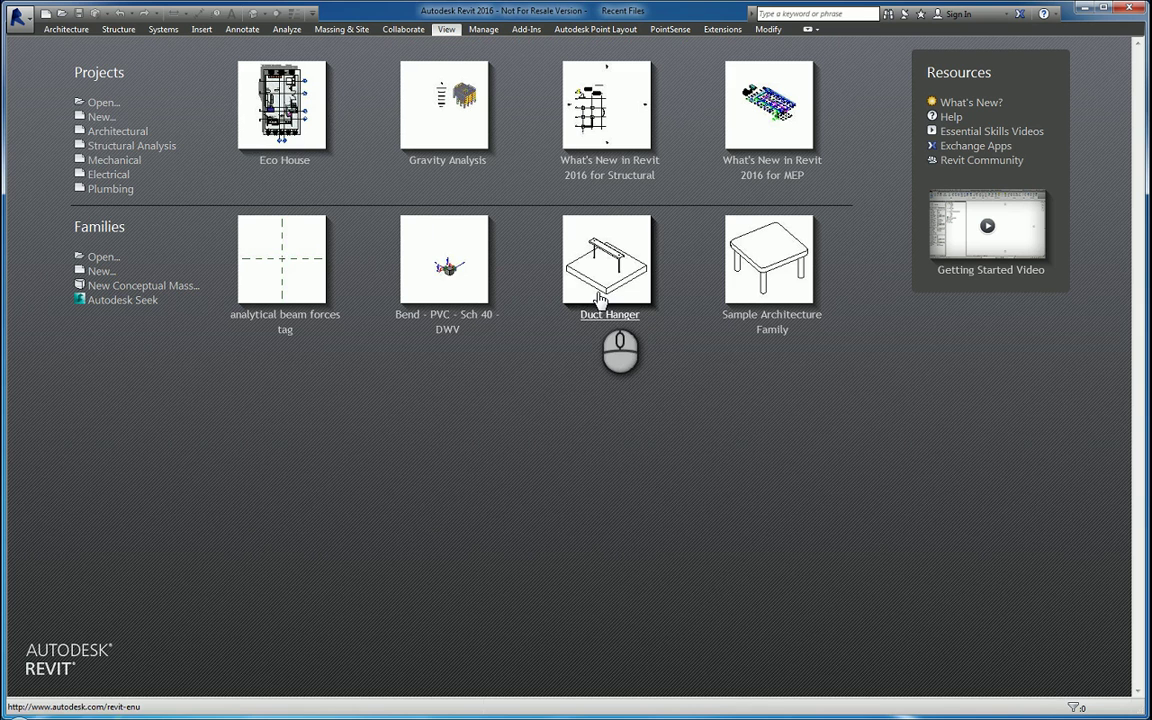
- Reopen Eco House and verify in Browser Organization that no test sheet organization remains
left_click(282, 128)
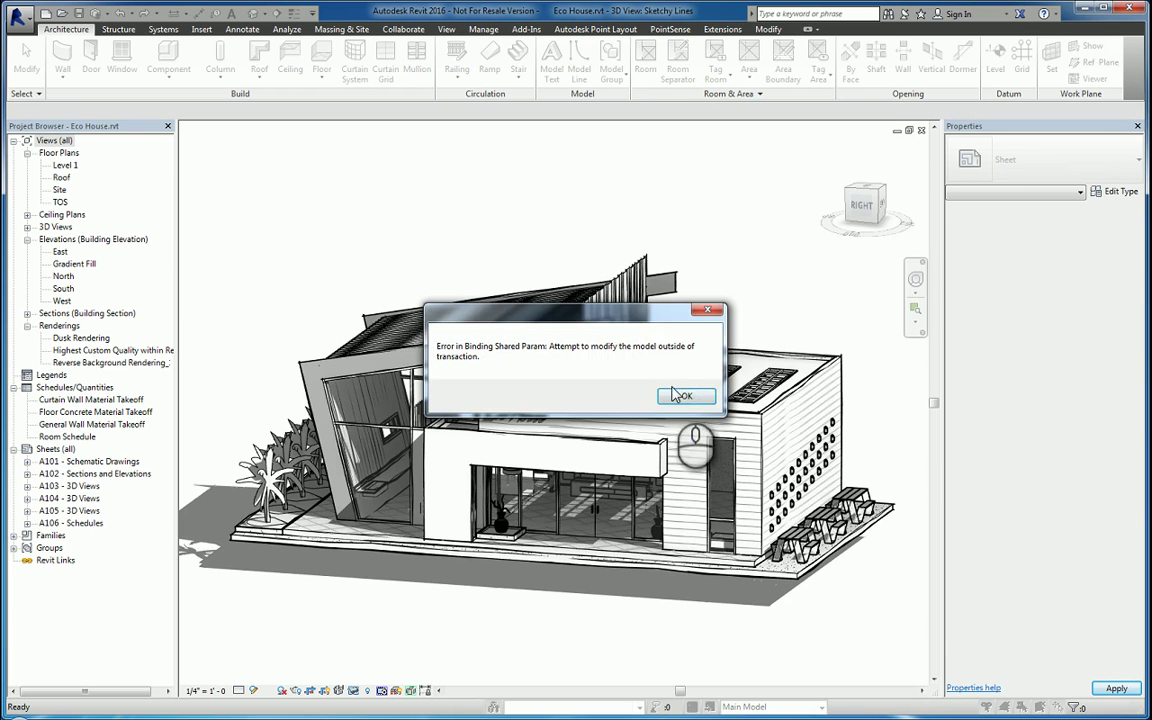
left_click(680, 396)
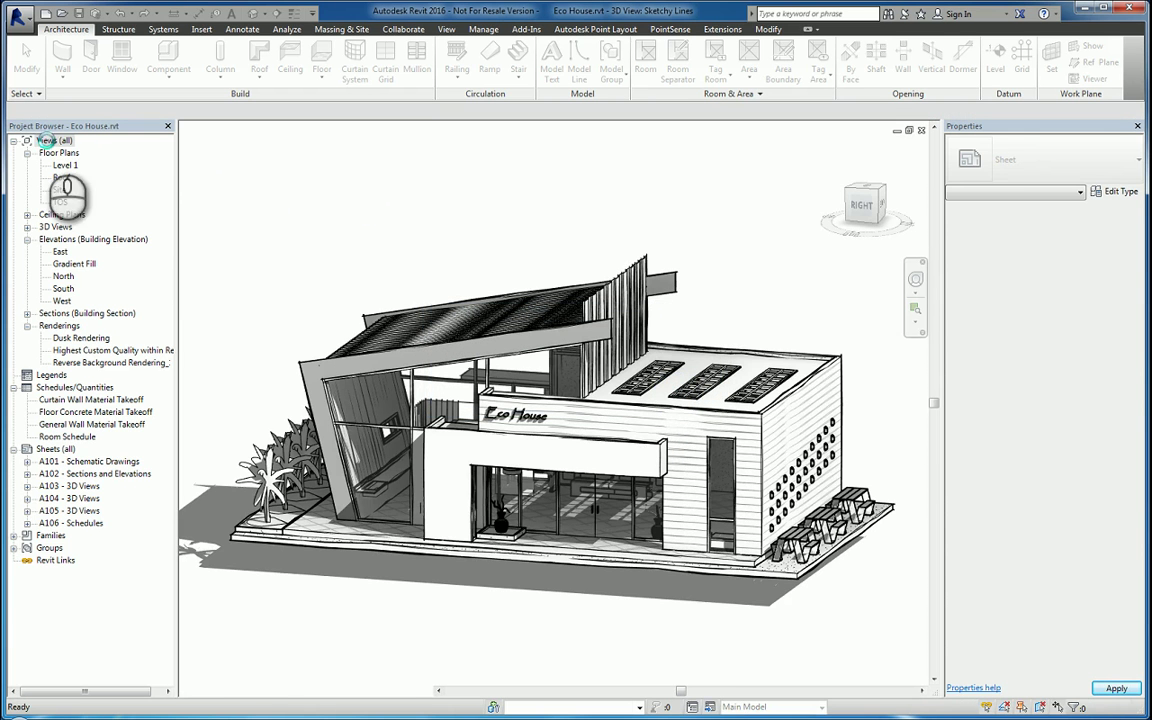
right_click(47, 140)
left_click(100, 219)
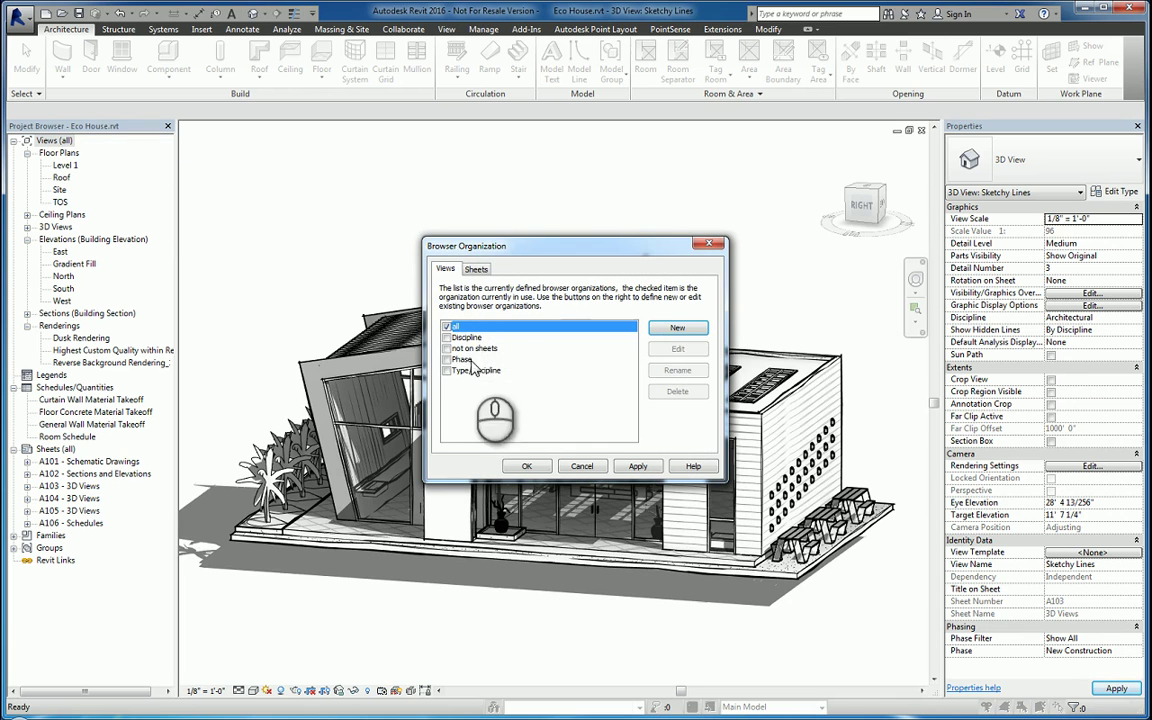
left_click(476, 268)
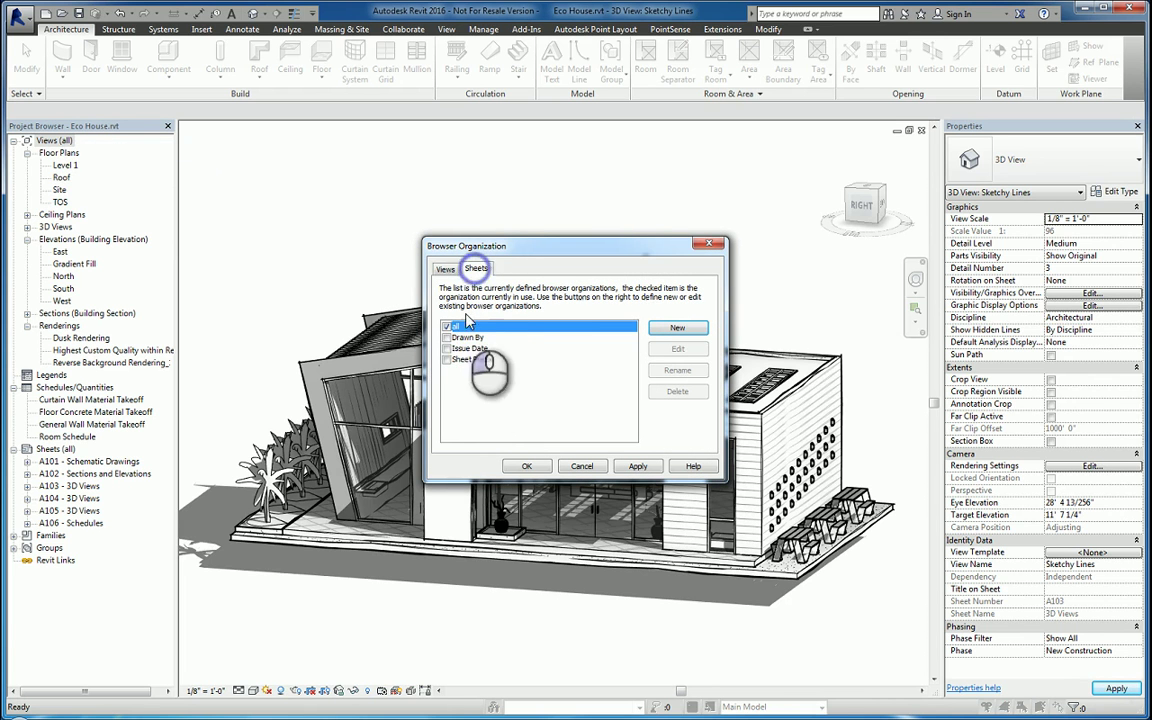
left_click(526, 466)
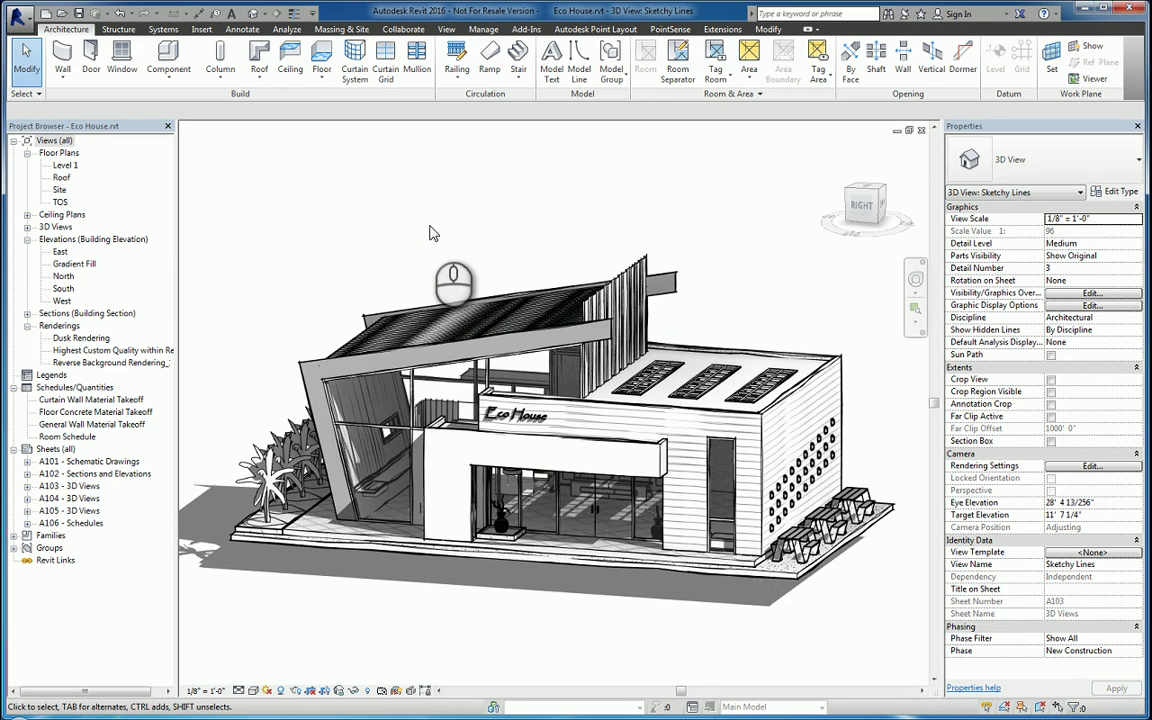